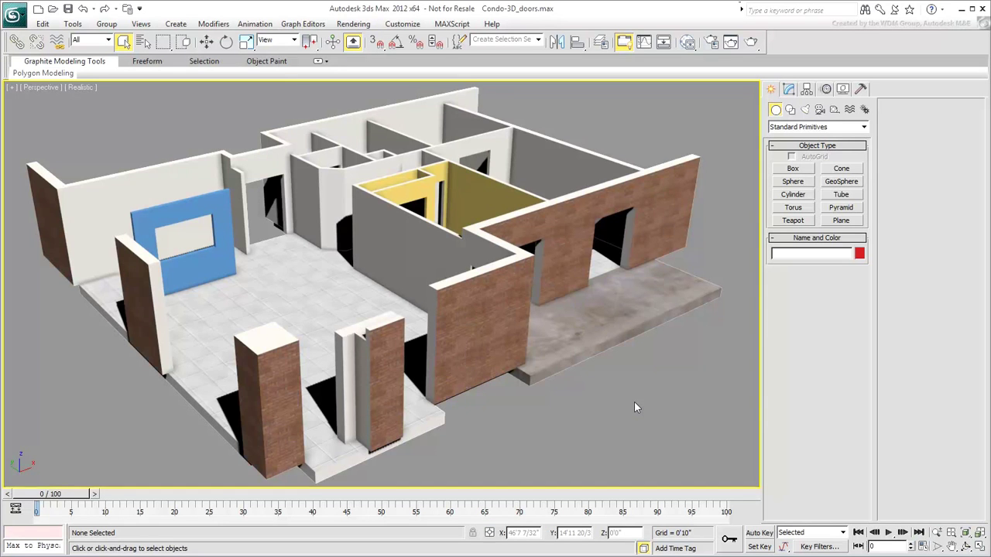
# Display edged faces on the condo model around the open doorway in the back wall of the main room.
pyautogui.keyDown('alt'); pyautogui.moveTo(430, 349); pyautogui.dragTo(405, 342, button='middle'); pyautogui.keyUp('alt')
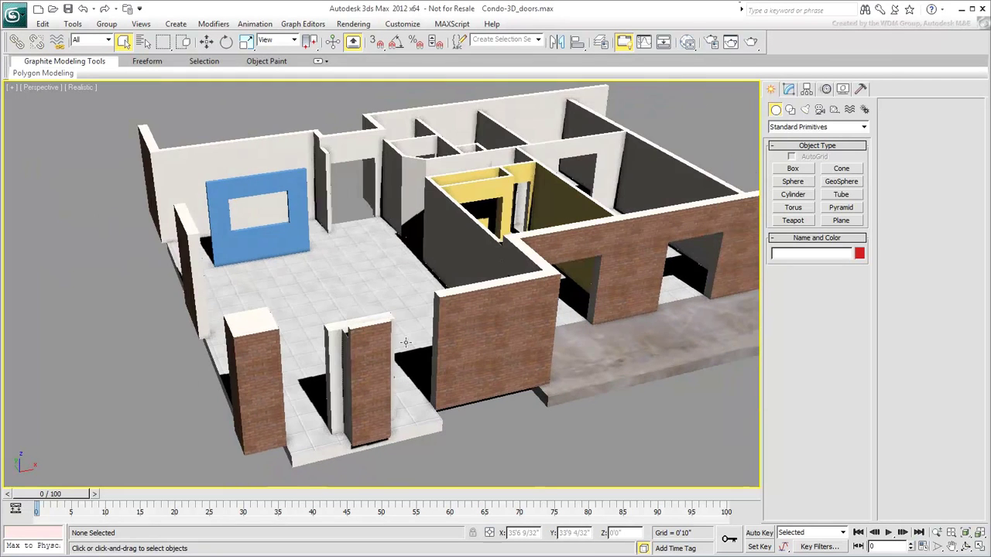
pyautogui.click(966, 535)
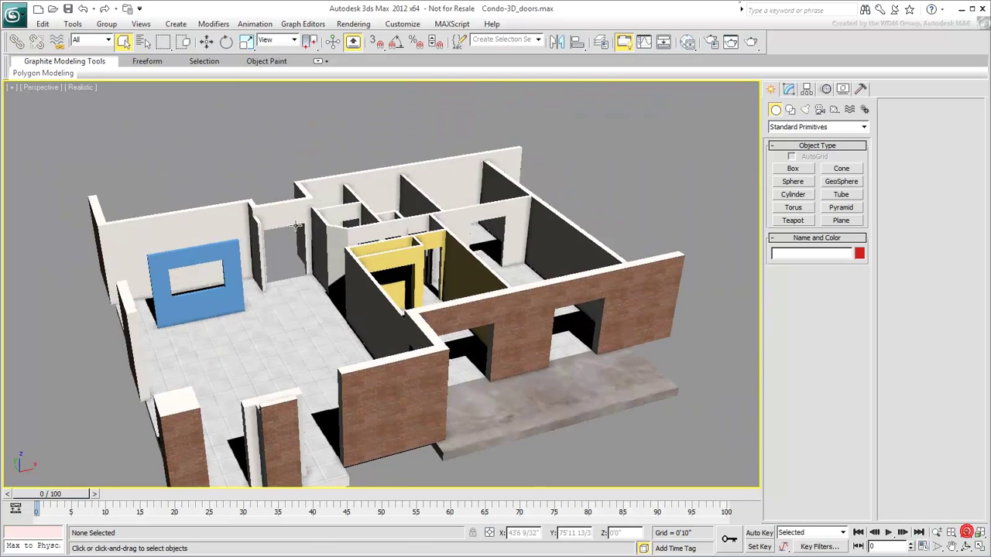
pyautogui.moveTo(301, 247); pyautogui.dragTo(383, 310, button='middle')
pyautogui.scroll(5, 382, 310)
pyautogui.moveTo(317, 350); pyautogui.dragTo(336, 178, button='middle')
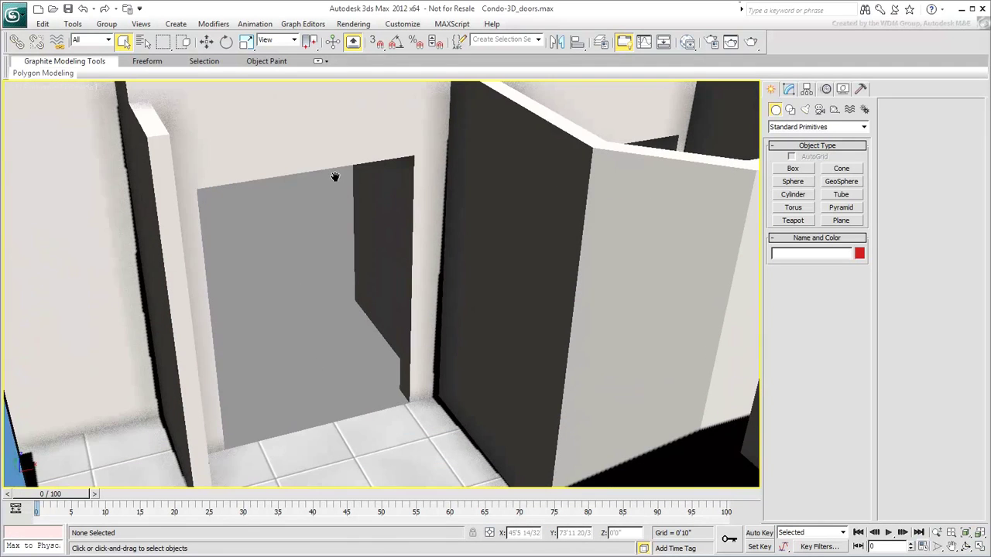
pyautogui.keyDown('alt'); pyautogui.moveTo(353, 348); pyautogui.dragTo(299, 362, button='middle'); pyautogui.keyUp('alt')
pyautogui.press('F4')
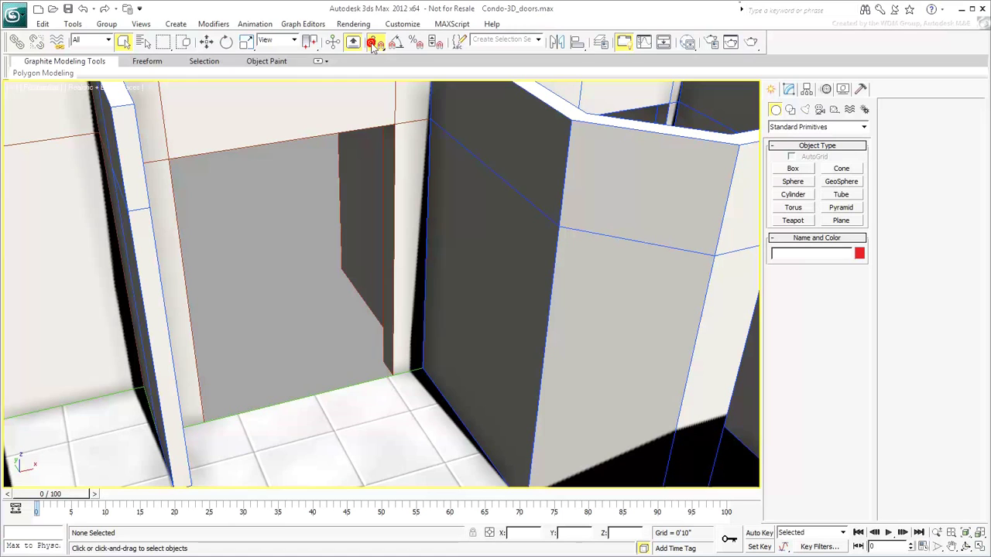
# Turn on 3D snapping and set it to snap to Endpoint instead of Grid Points.
pyautogui.press('s')
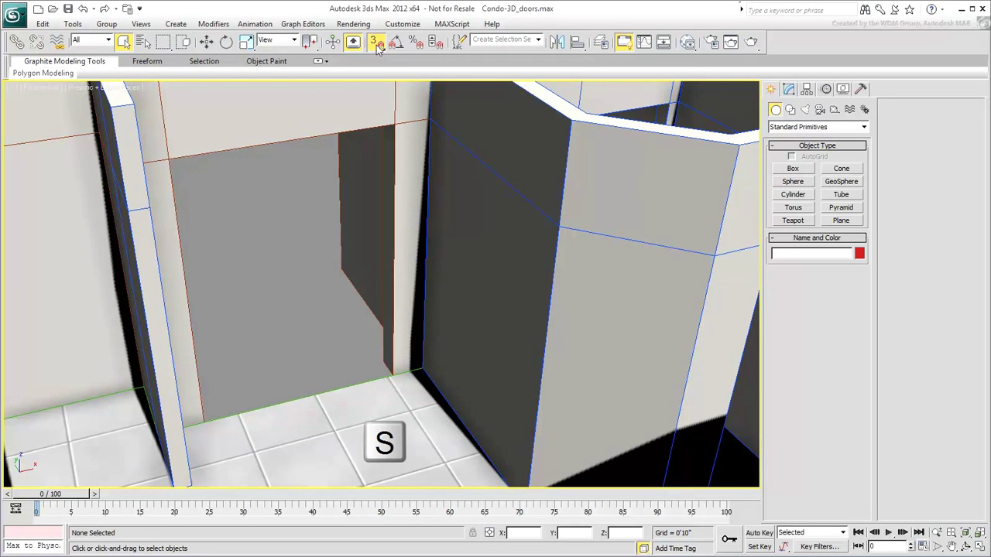
pyautogui.rightClick(375, 44)
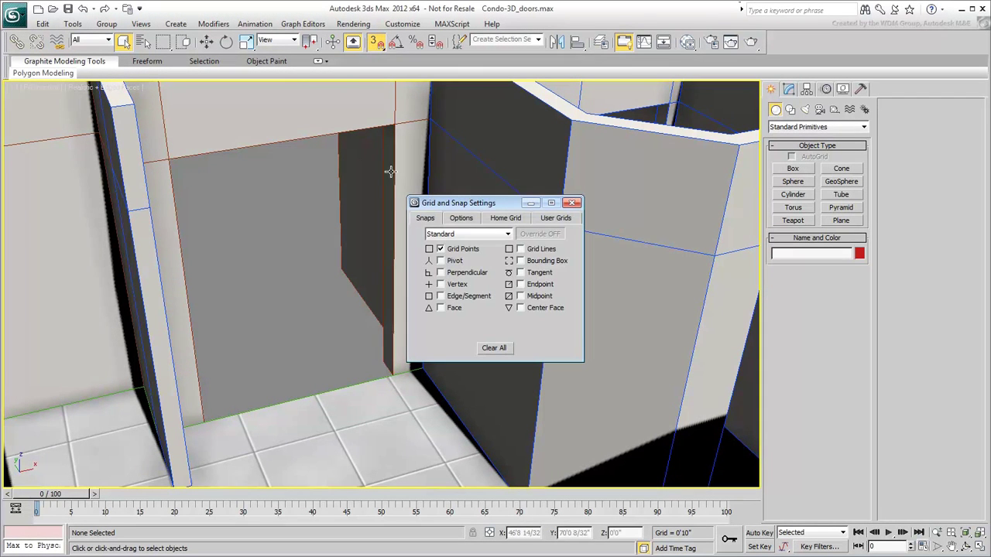
pyautogui.click(439, 249)
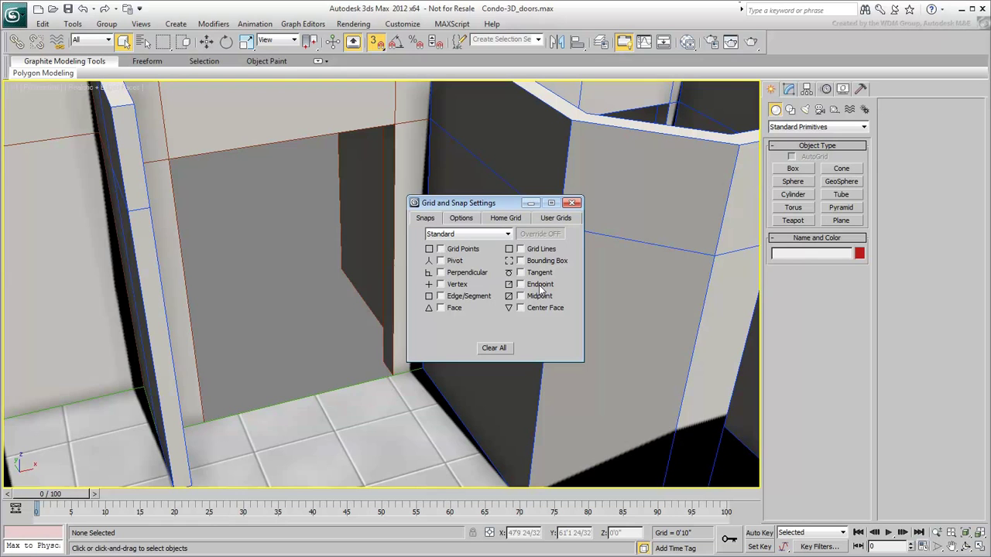
pyautogui.click(572, 203)
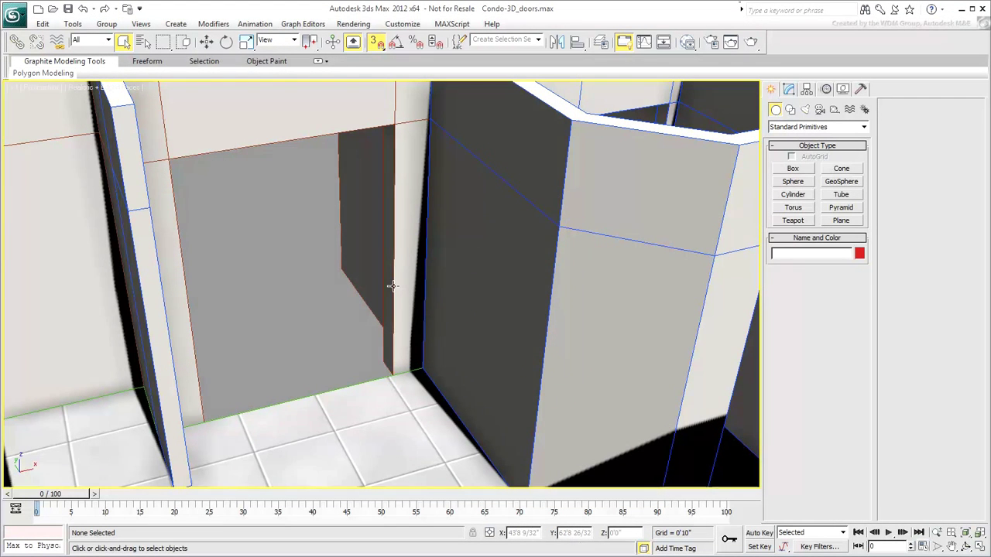
# Create a Pivot door in the entrance opening, 5'0" wide, 0'7 27/32" deep and 7'0" high, snapped to the opening's endpoints.
pyautogui.click(799, 128)
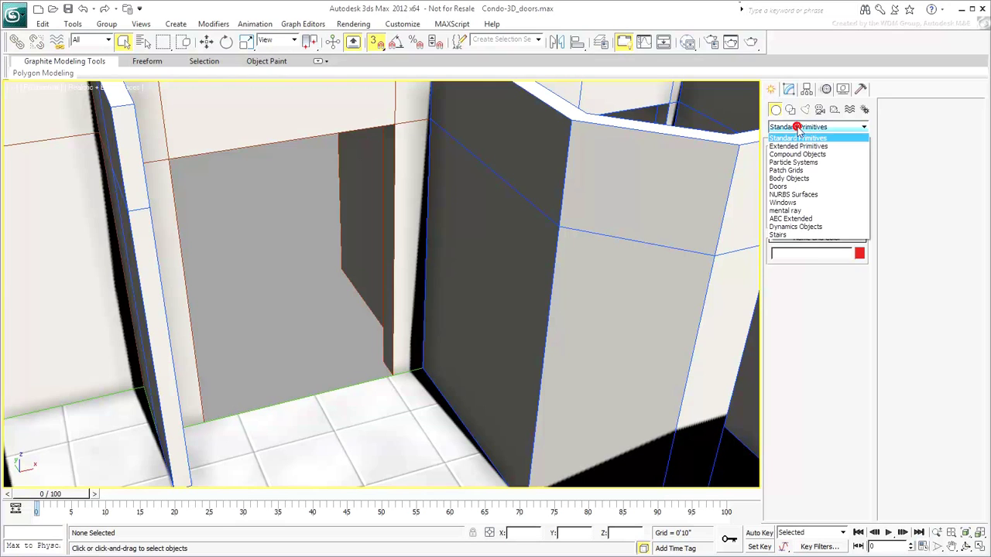
pyautogui.click(781, 187)
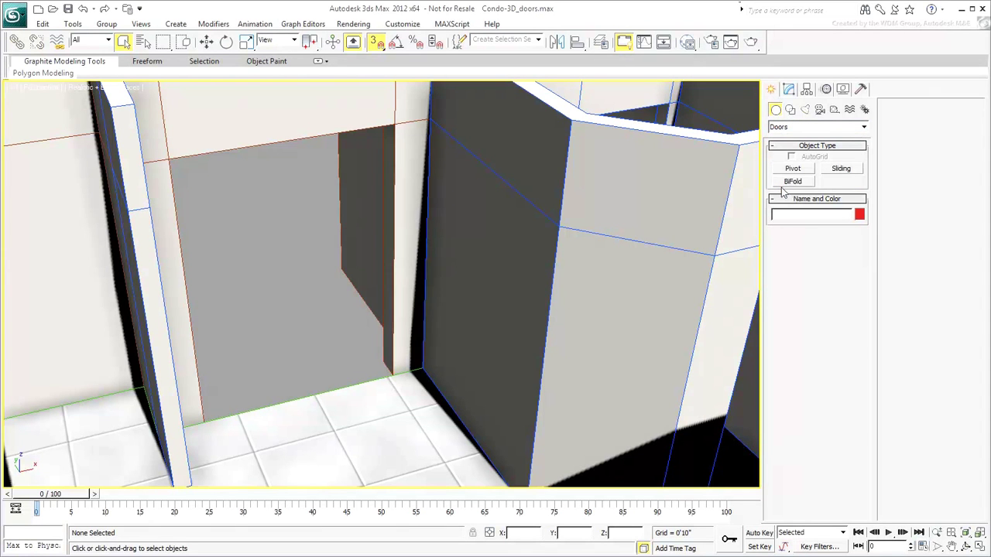
pyautogui.click(795, 170)
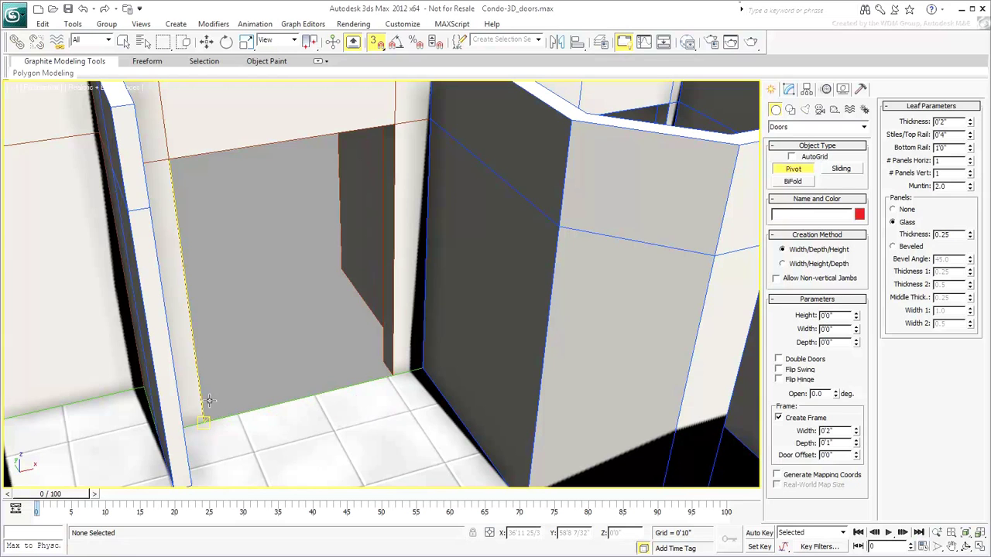
pyautogui.moveTo(202, 421); pyautogui.dragTo(394, 374)
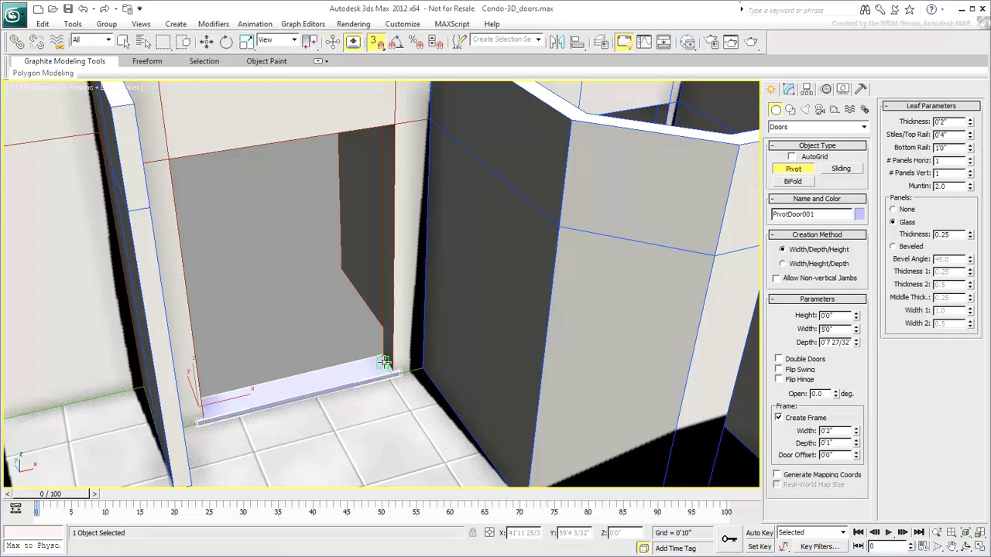
pyautogui.click(384, 363)
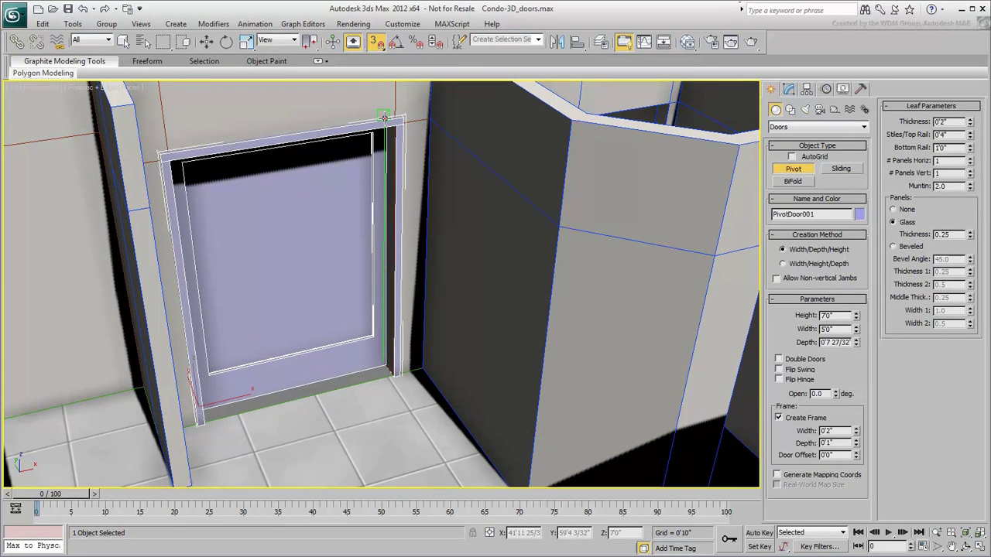
pyautogui.click(384, 117)
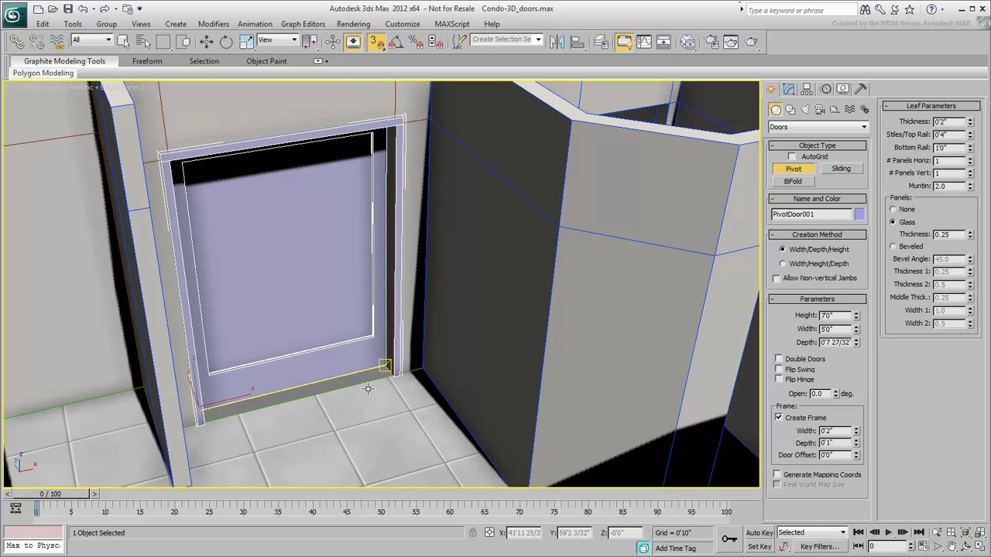
# Configure the entrance door as double doors with flipped swing, opened 30.5 degrees.
pyautogui.click(789, 89)
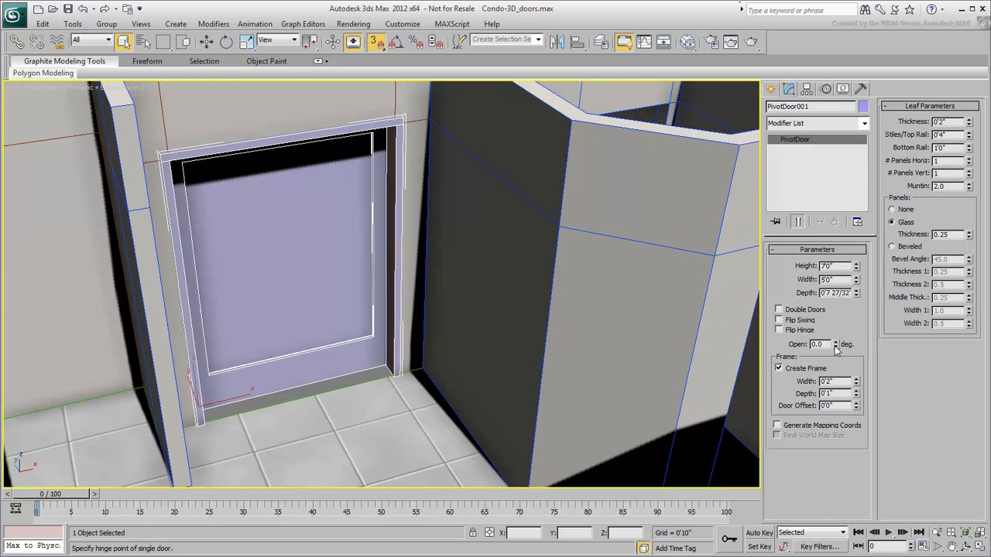
pyautogui.moveTo(837, 346); pyautogui.dragTo(834, 310)
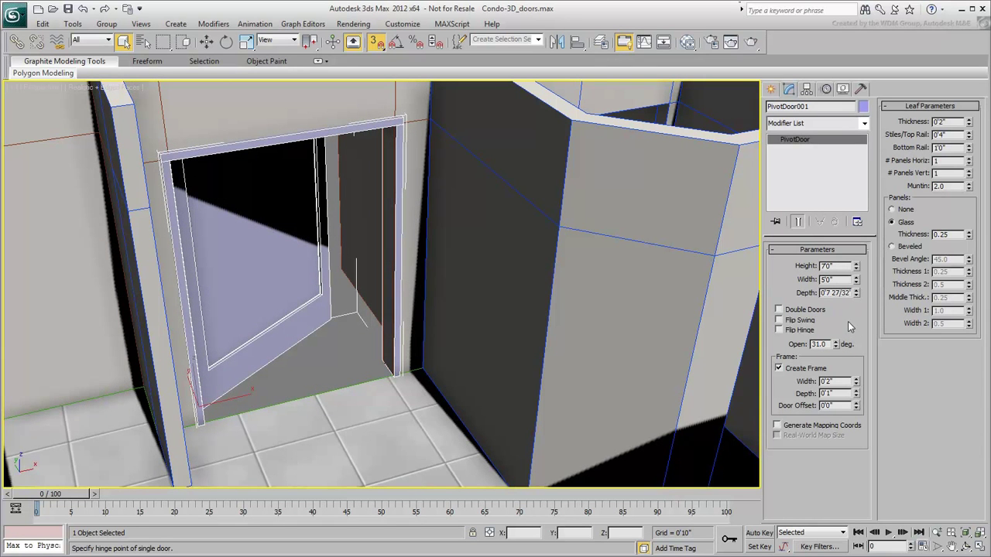
pyautogui.click(789, 321)
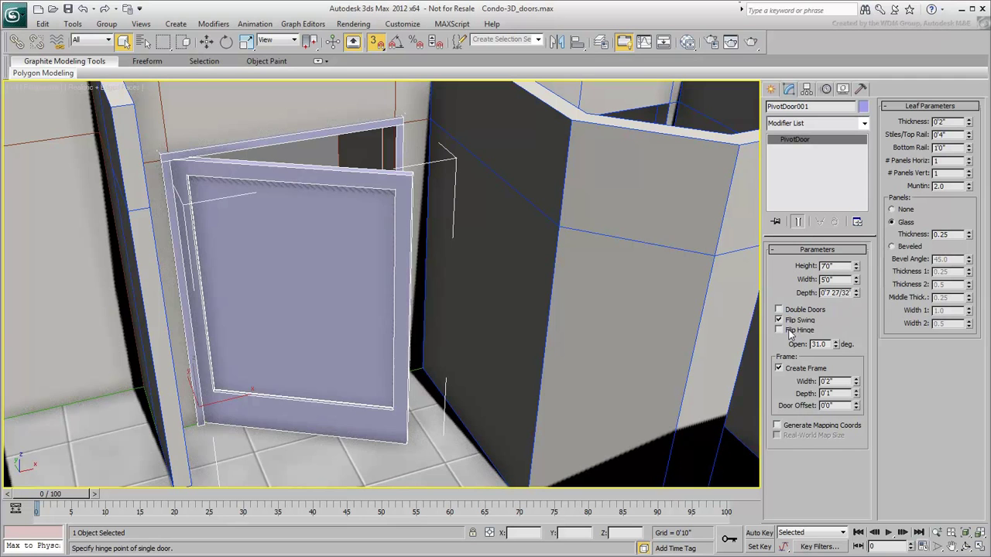
pyautogui.click(790, 332)
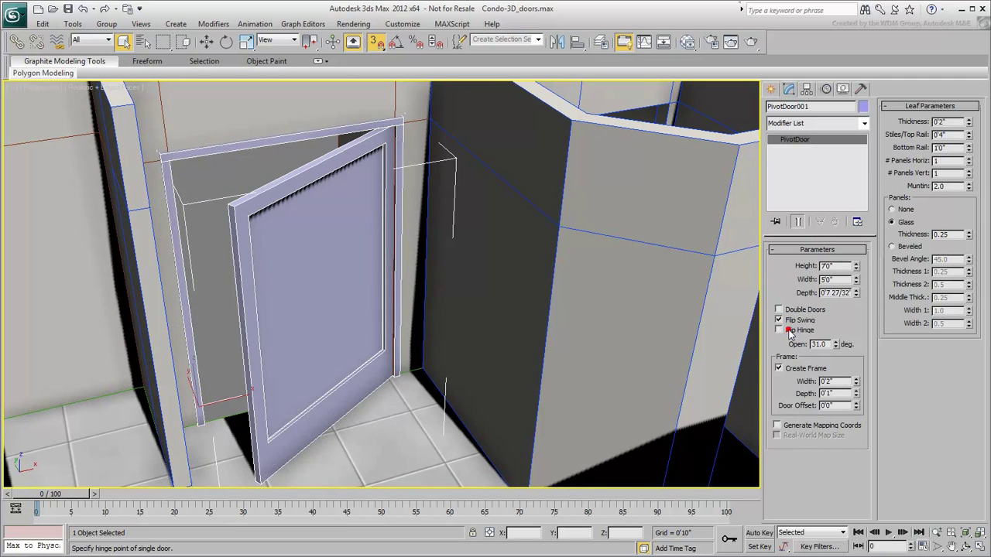
pyautogui.click(789, 333)
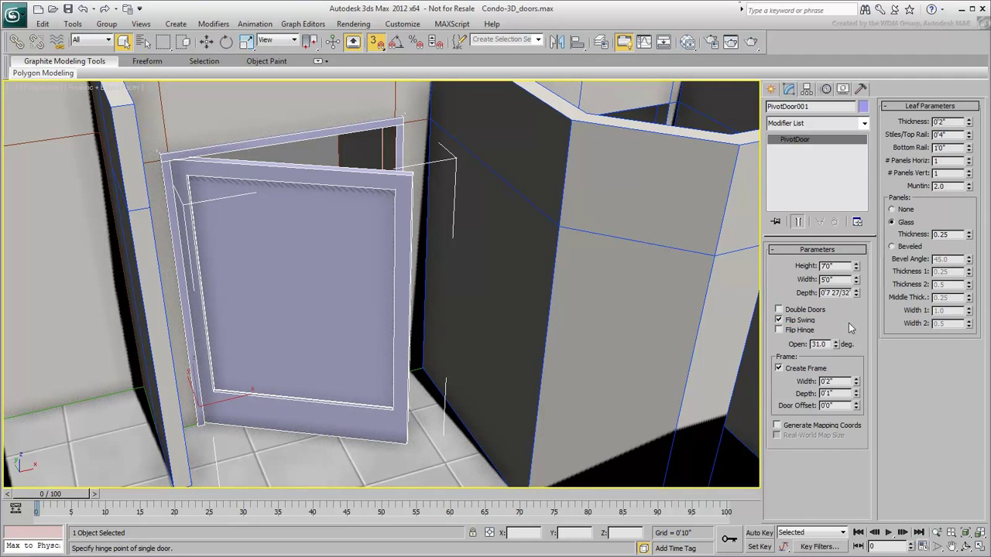
pyautogui.click(799, 310)
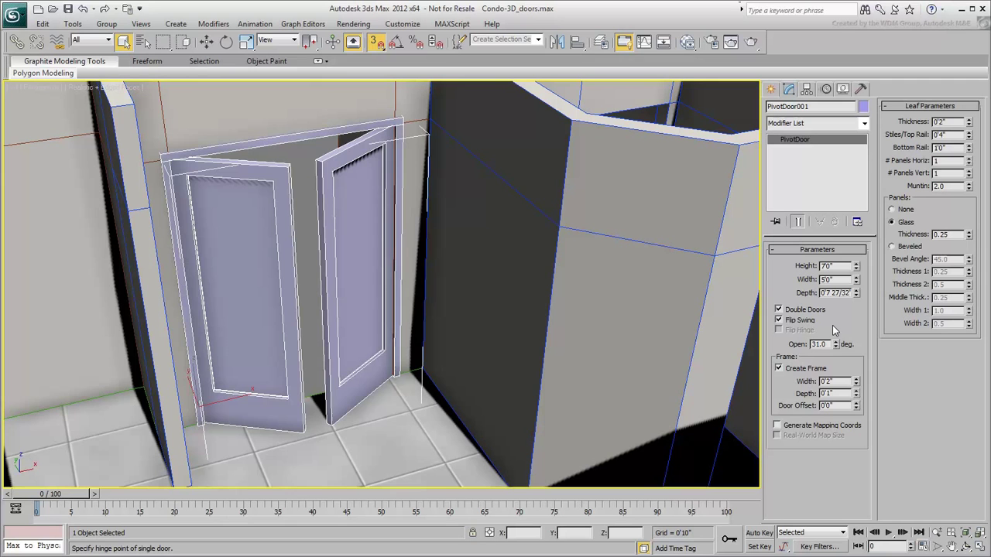
pyautogui.moveTo(836, 344)
pyautogui.mouseDown()
pyautogui.moveTo(835, 319)
pyautogui.moveTo(840, 343)
pyautogui.mouseUp()
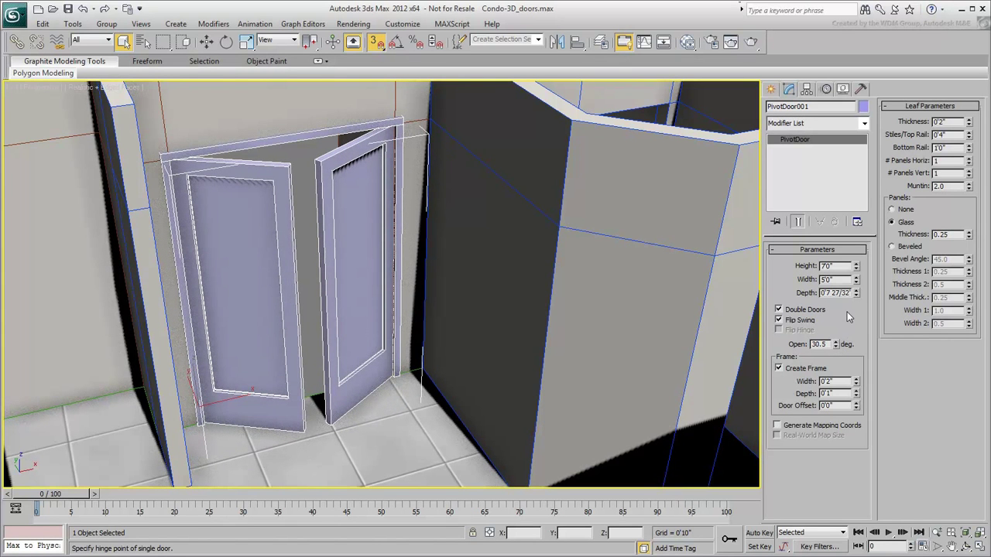
# Display the Layers toolbar and check the list of existing layers.
pyautogui.rightClick(815, 44)
pyautogui.click(850, 130)
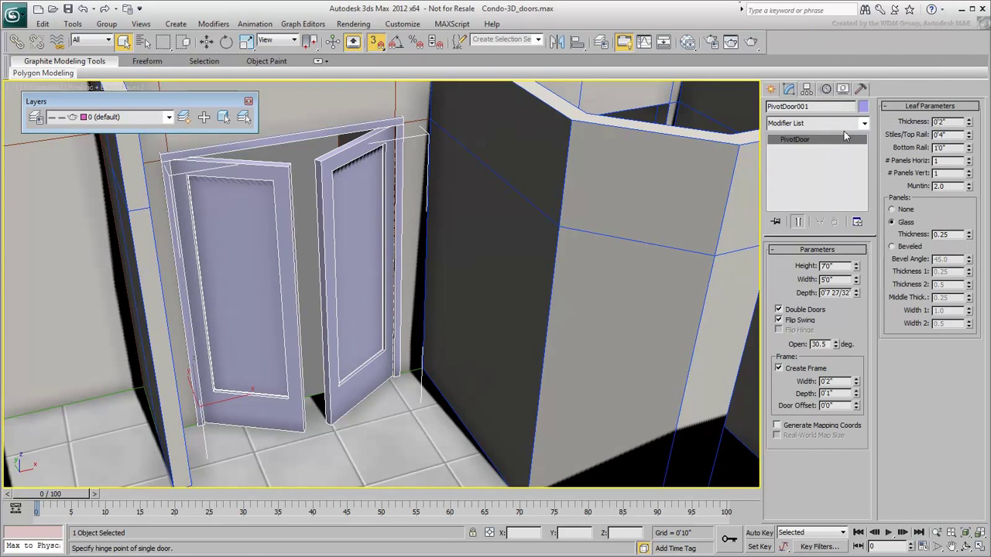
pyautogui.click(168, 117)
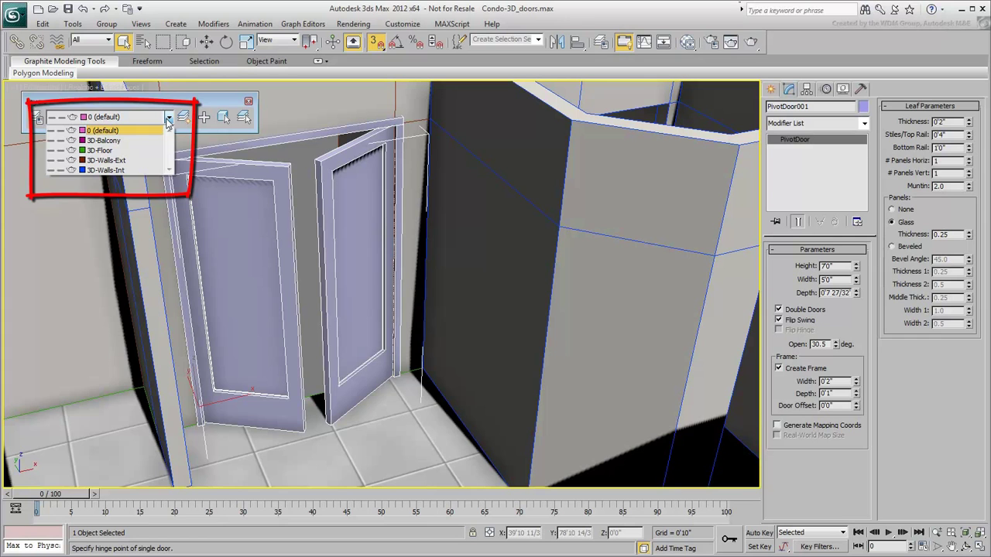
pyautogui.click(169, 120)
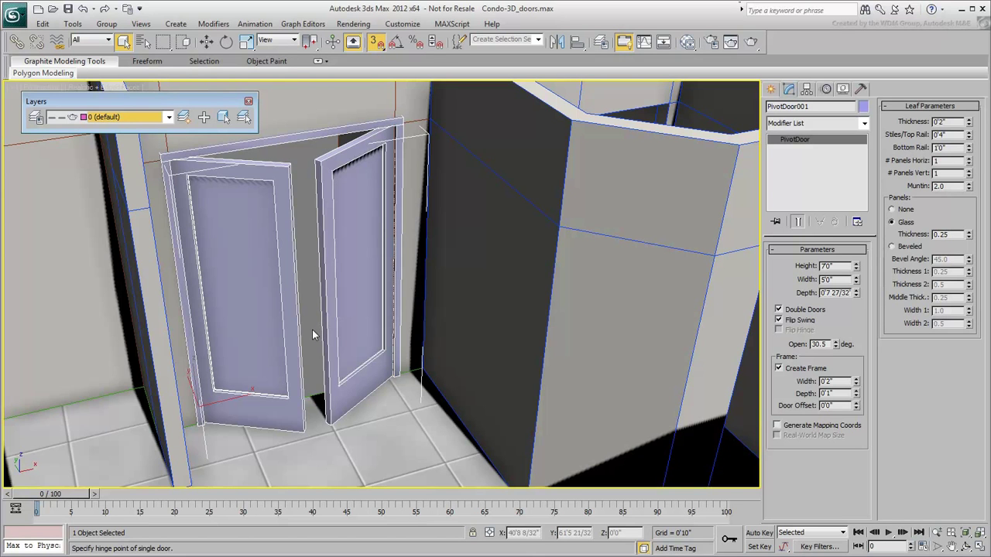
# Create a new layer named 3D-Doors and move the selected entrance door to it.
pyautogui.click(185, 118)
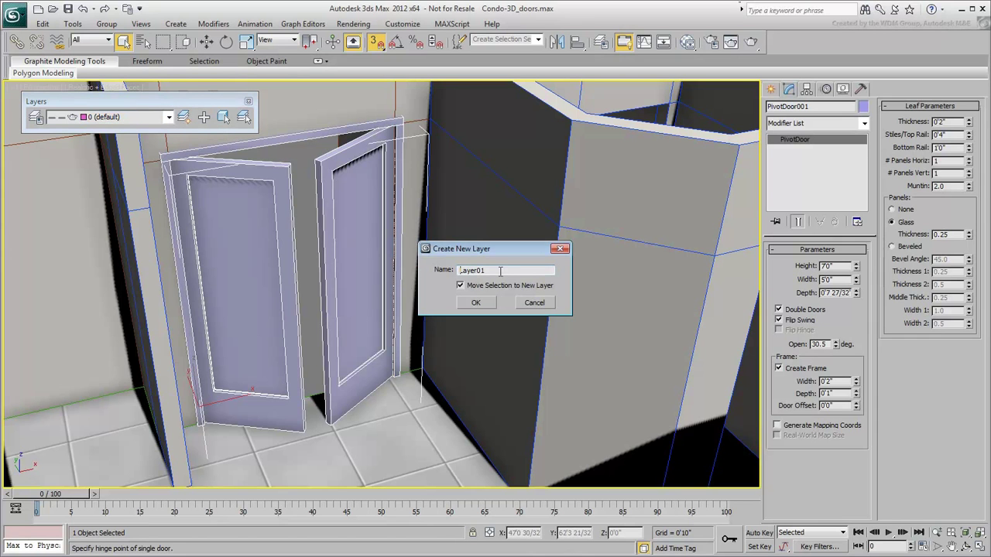
pyautogui.moveTo(494, 273); pyautogui.dragTo(462, 271)
pyautogui.write('3D-Doors')
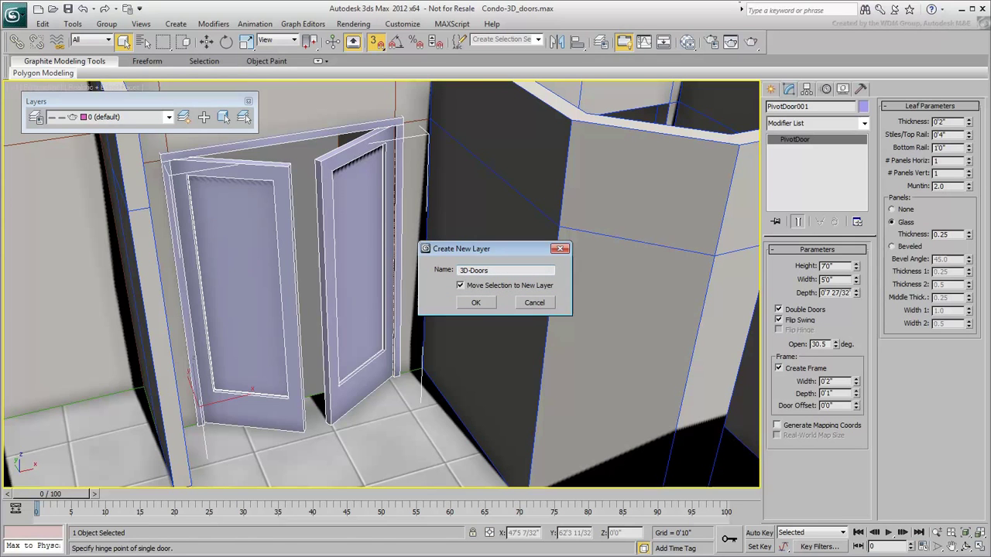
pyautogui.click(476, 304)
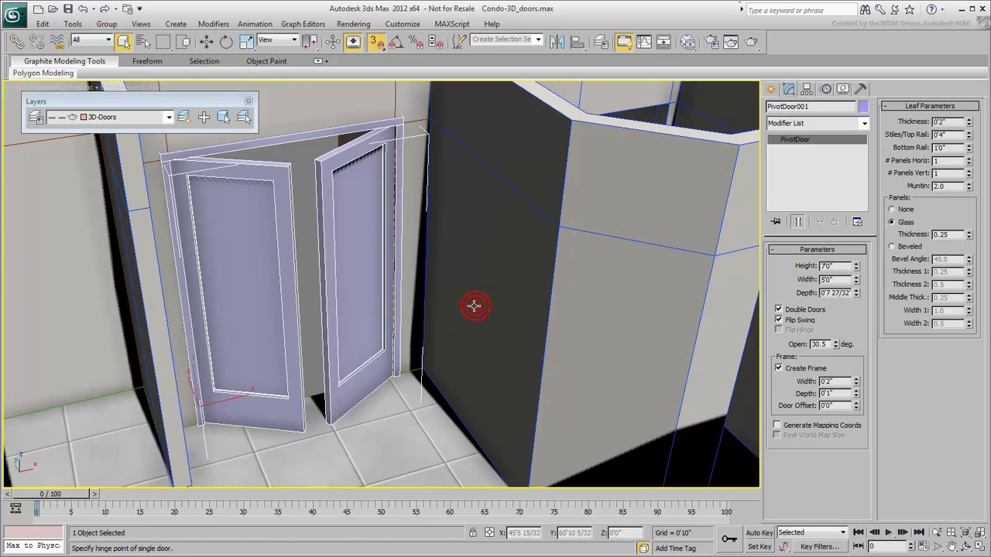
# Create a Pivot door in the first interior opening beside the angled wall, 2'6" wide, 0'4 23/32" deep and 7'0" high.
pyautogui.click(306, 298)
pyautogui.scroll(-2, 304, 300)
pyautogui.moveTo(304, 301); pyautogui.dragTo(255, 365, button='middle')
pyautogui.scroll(2, 321, 406)
pyautogui.keyDown('alt'); pyautogui.moveTo(322, 406); pyautogui.dragTo(323, 395, button='middle'); pyautogui.keyUp('alt')
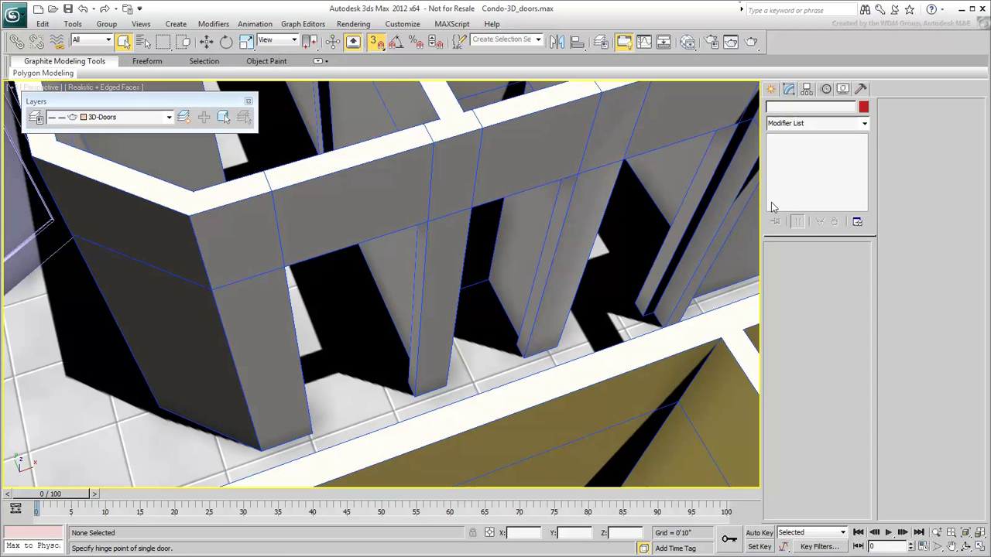
pyautogui.click(771, 89)
pyautogui.click(792, 169)
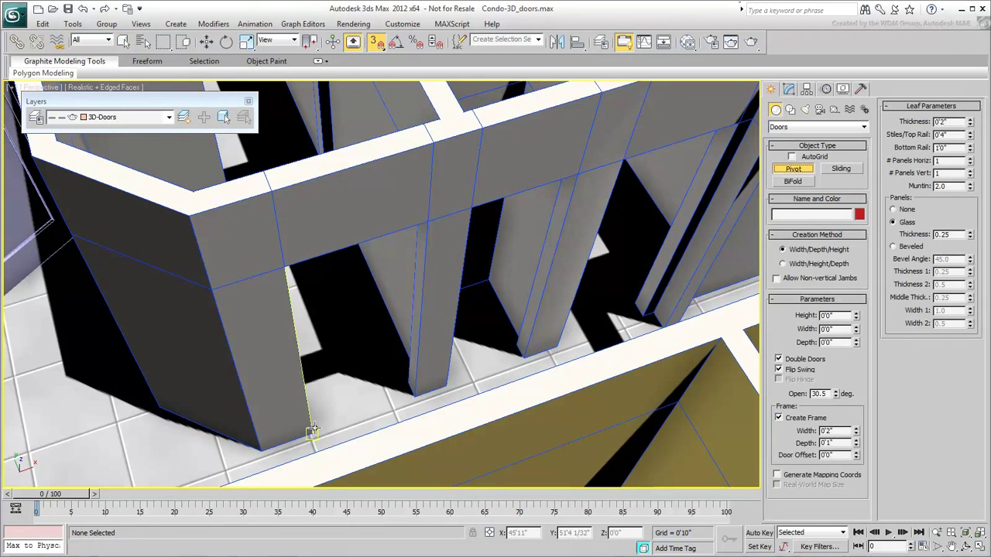
pyautogui.moveTo(311, 433); pyautogui.dragTo(415, 395)
pyautogui.click(409, 382)
pyautogui.click(427, 219)
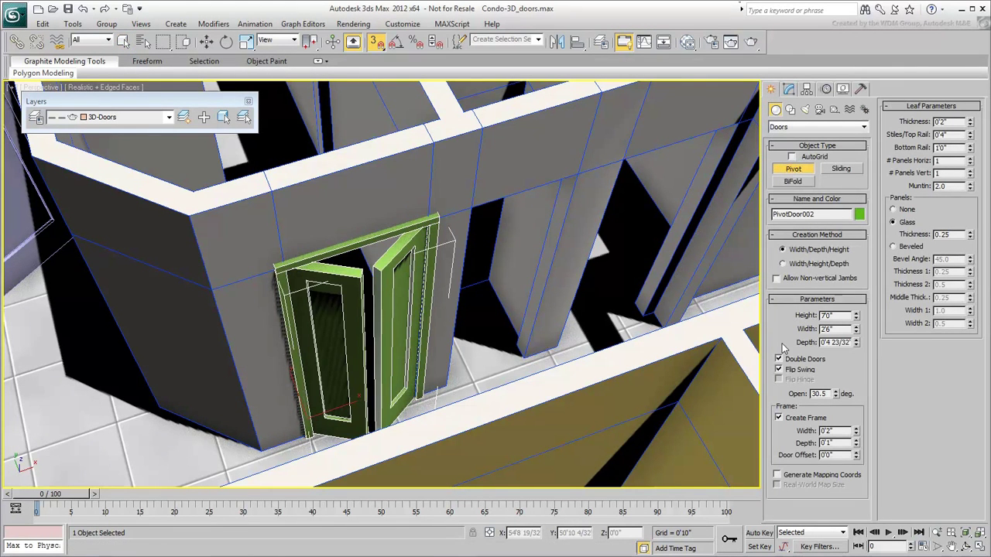
# Make this interior door a single door with unflipped swing and flipped hinge.
pyautogui.click(802, 359)
pyautogui.click(793, 369)
pyautogui.click(791, 380)
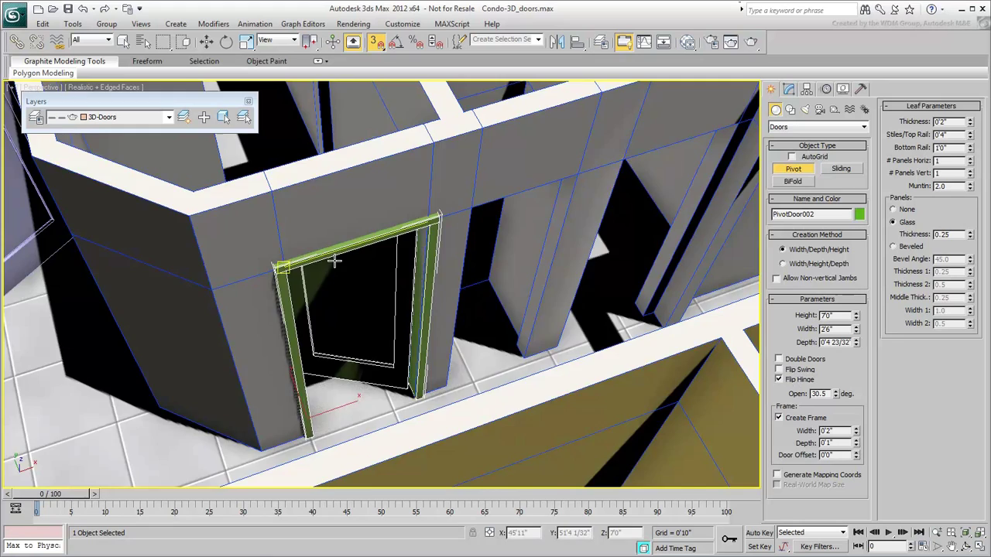
# Create a 2'6" wide Pivot door in the opening of the room behind the first interior door, using the wall endpoints.
pyautogui.moveTo(334, 261); pyautogui.dragTo(425, 477, button='middle')
pyautogui.moveTo(301, 360); pyautogui.dragTo(402, 327)
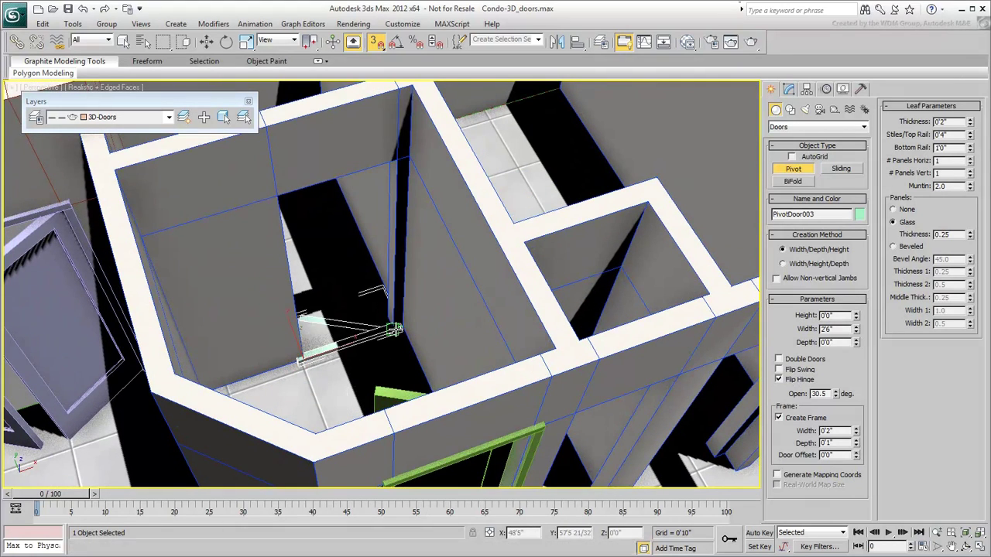
pyautogui.click(390, 318)
pyautogui.click(396, 220)
# Create a Pivot door 1'11 29/32" wide and 7'0" high in the adjacent narrow opening, with flipped swing and unflipped hinge.
pyautogui.keyDown('alt'); pyautogui.moveTo(396, 220); pyautogui.dragTo(402, 457, button='middle'); pyautogui.keyUp('alt')
pyautogui.moveTo(380, 454); pyautogui.dragTo(468, 421)
pyautogui.click(468, 419)
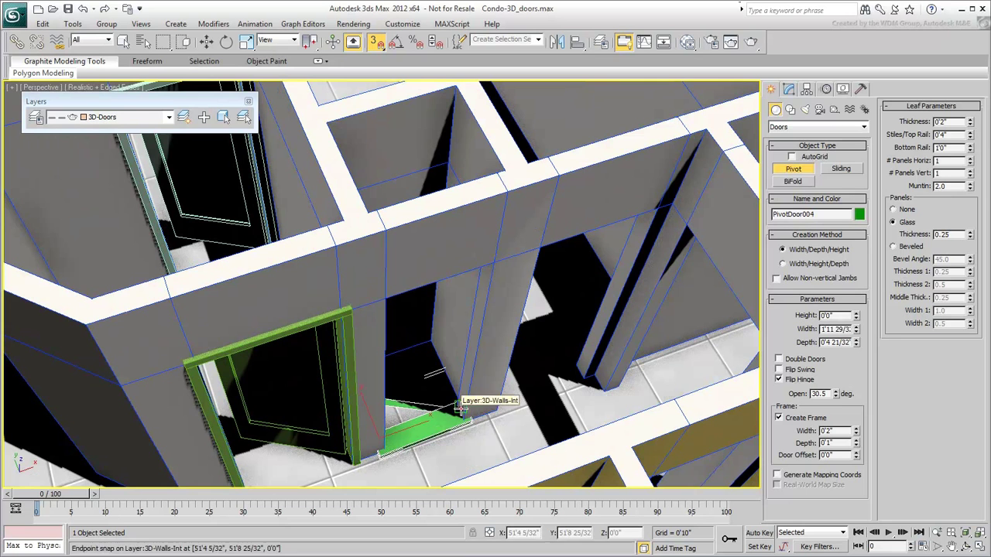
pyautogui.click(488, 260)
pyautogui.click(798, 370)
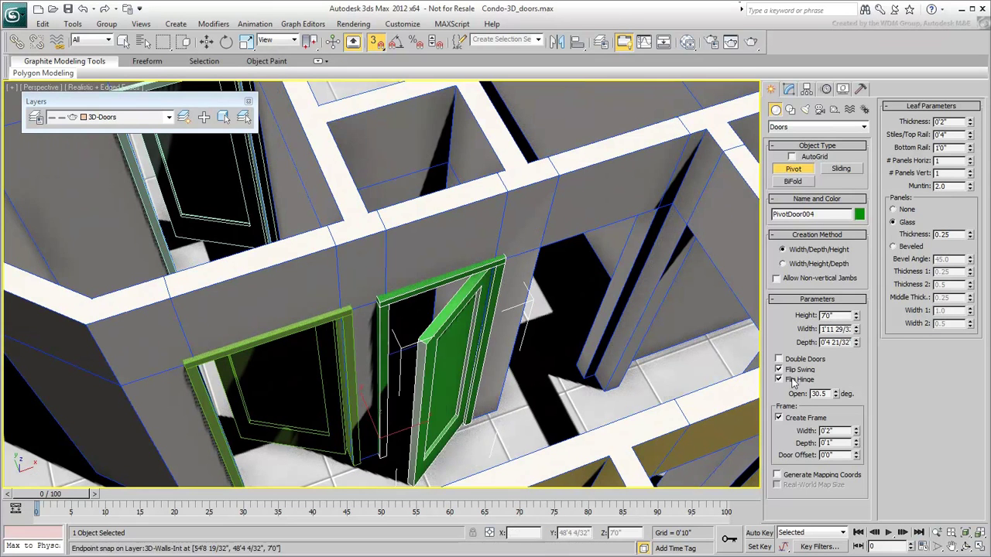
pyautogui.click(791, 380)
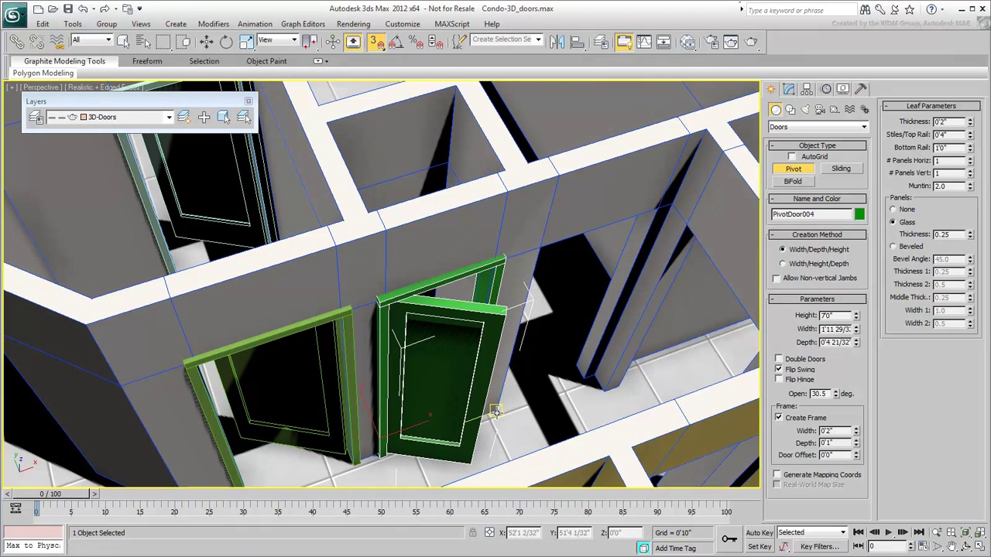
# Create a Pivot door 2'3 31/32" wide and 7'0" high in the opening beside the green door, with unflipped swing and flipped hinge.
pyautogui.moveTo(492, 412); pyautogui.dragTo(585, 378)
pyautogui.click(576, 364)
pyautogui.click(655, 206)
pyautogui.click(791, 371)
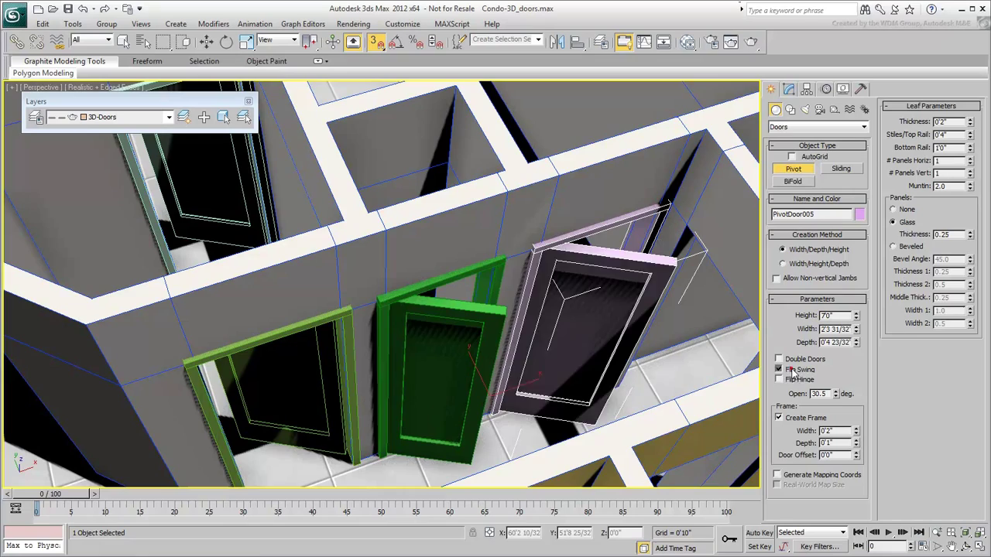
pyautogui.click(791, 380)
# Create a 2'6" wide, 7'0" high Pivot door in the corner opening of the adjoining grey-walled room, with flipped swing, opened 46.5 degrees.
pyautogui.scroll(-4, 453, 329)
pyautogui.moveTo(453, 330); pyautogui.dragTo(385, 341, button='middle')
pyautogui.keyDown('alt'); pyautogui.moveTo(496, 346); pyautogui.dragTo(387, 341, button='middle'); pyautogui.keyUp('alt')
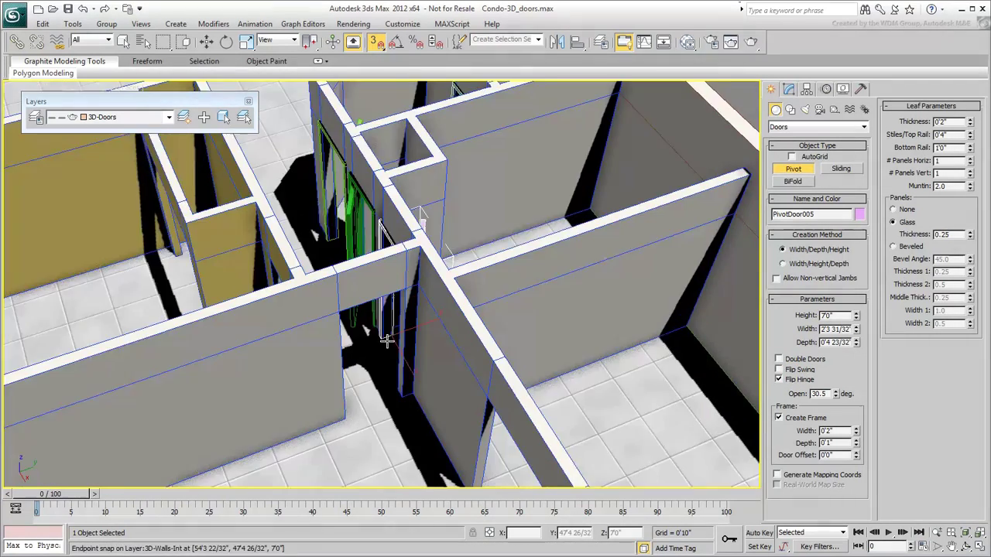
pyautogui.scroll(2, 387, 340)
pyautogui.moveTo(385, 391); pyautogui.dragTo(381, 355, button='middle')
pyautogui.moveTo(352, 457); pyautogui.dragTo(469, 422)
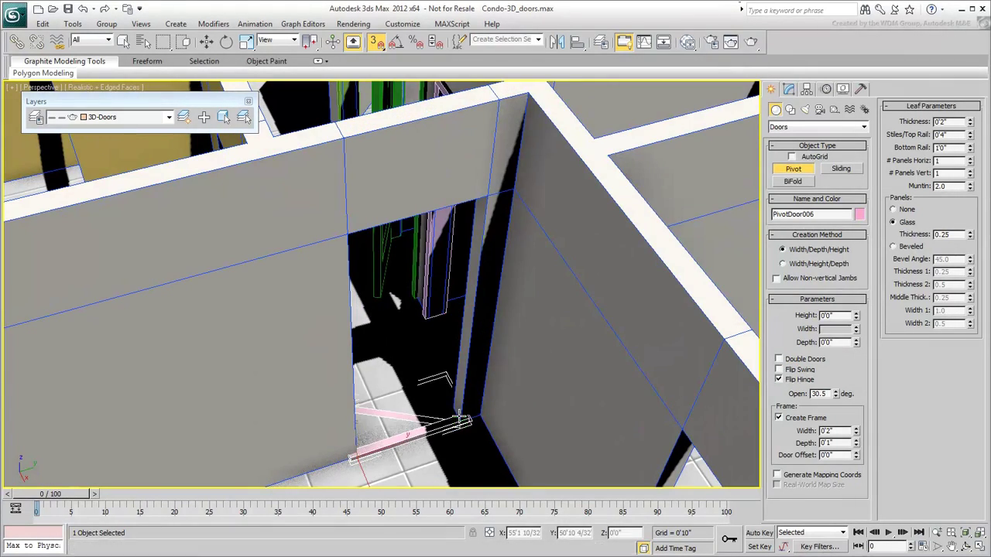
pyautogui.click(476, 186)
pyautogui.click(491, 194)
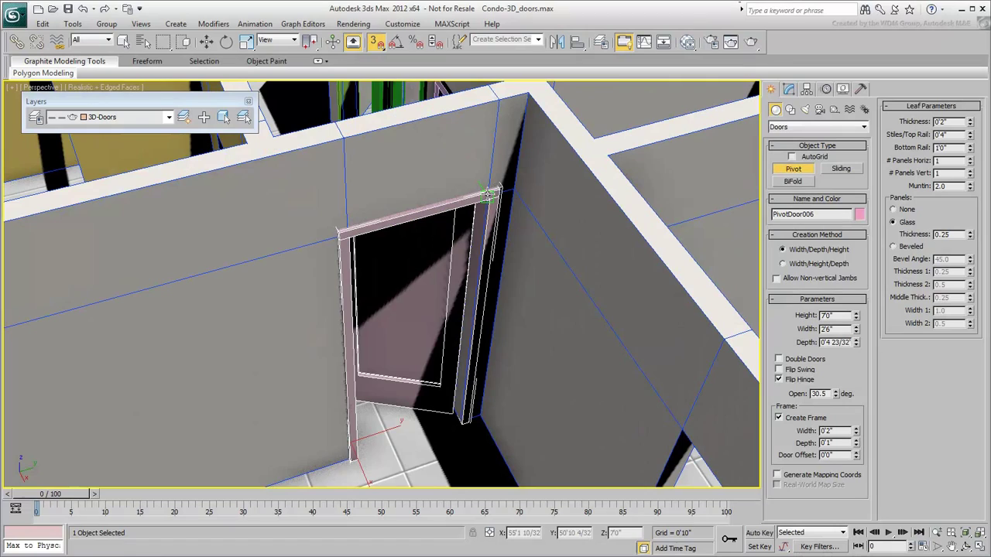
pyautogui.click(794, 369)
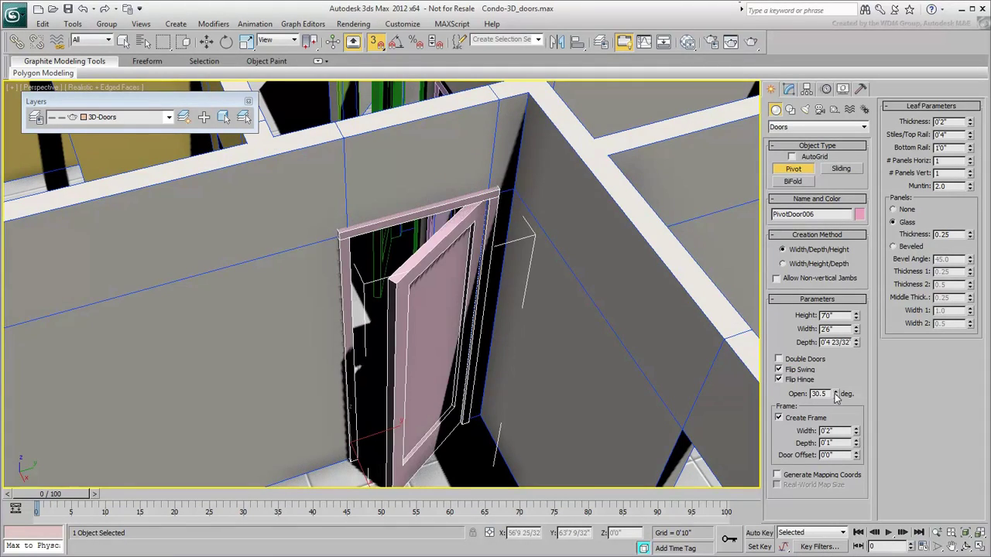
pyautogui.moveTo(836, 394); pyautogui.dragTo(835, 370)
# Create a Pivot door 2'6" wide, 0'4 23/32" deep and 7'0" high in the yellow room's entrance opening.
pyautogui.scroll(-3, 367, 342)
pyautogui.keyDown('alt'); pyautogui.moveTo(339, 380); pyautogui.dragTo(419, 342, button='middle'); pyautogui.keyUp('alt')
pyautogui.scroll(6, 419, 342)
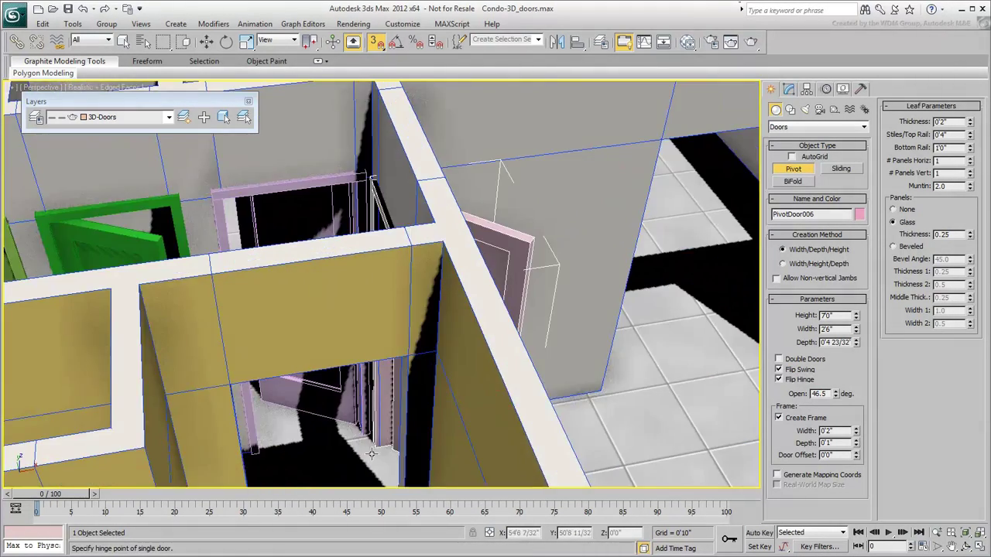
pyautogui.moveTo(351, 432); pyautogui.dragTo(483, 409)
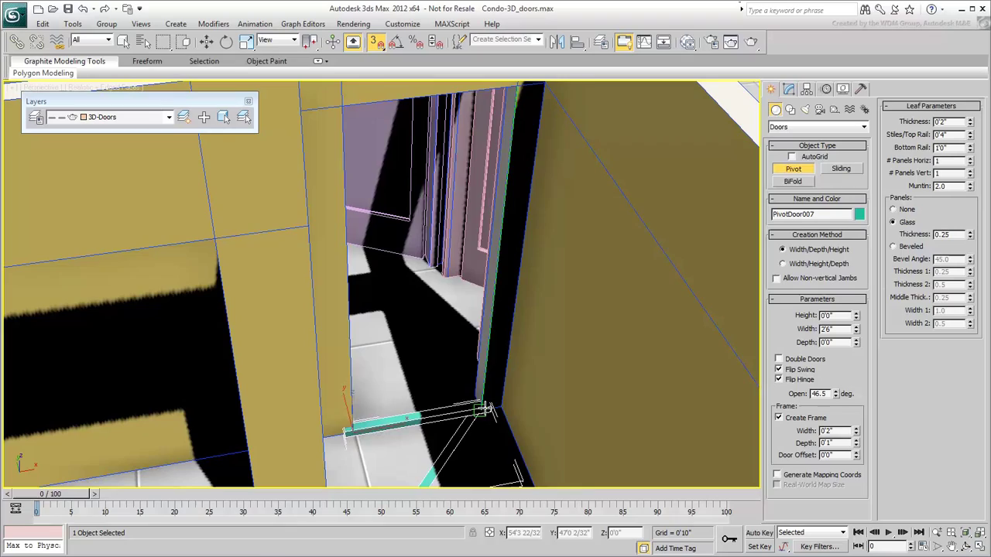
pyautogui.click(477, 395)
pyautogui.click(516, 88)
pyautogui.scroll(-4, 366, 392)
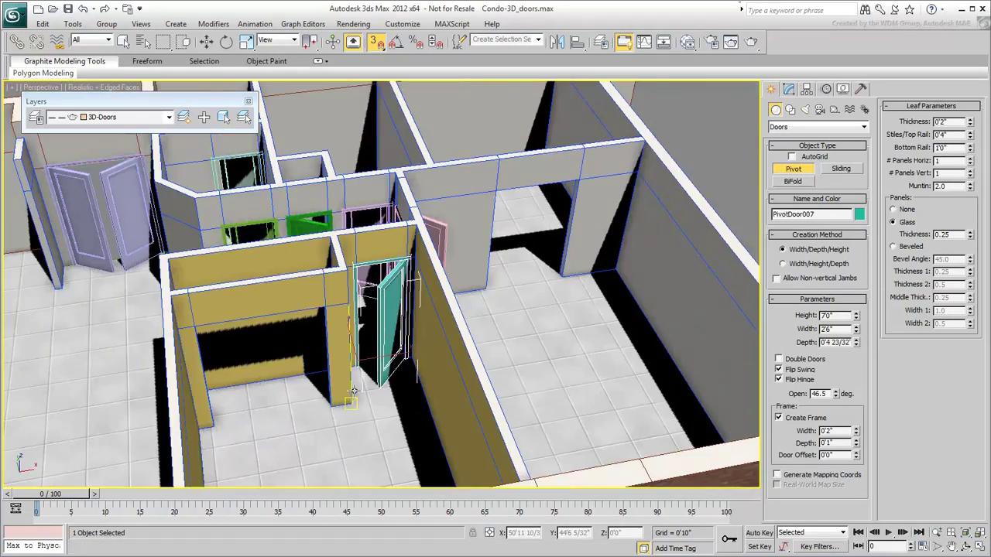
# Create a BiFold door 4'7 31/32" wide, 0'4 23/32" deep and 7'0" high in the wide opening of the grey-walled room.
pyautogui.keyDown('alt'); pyautogui.moveTo(365, 379); pyautogui.dragTo(315, 404, button='middle'); pyautogui.keyUp('alt')
pyautogui.scroll(5, 545, 380)
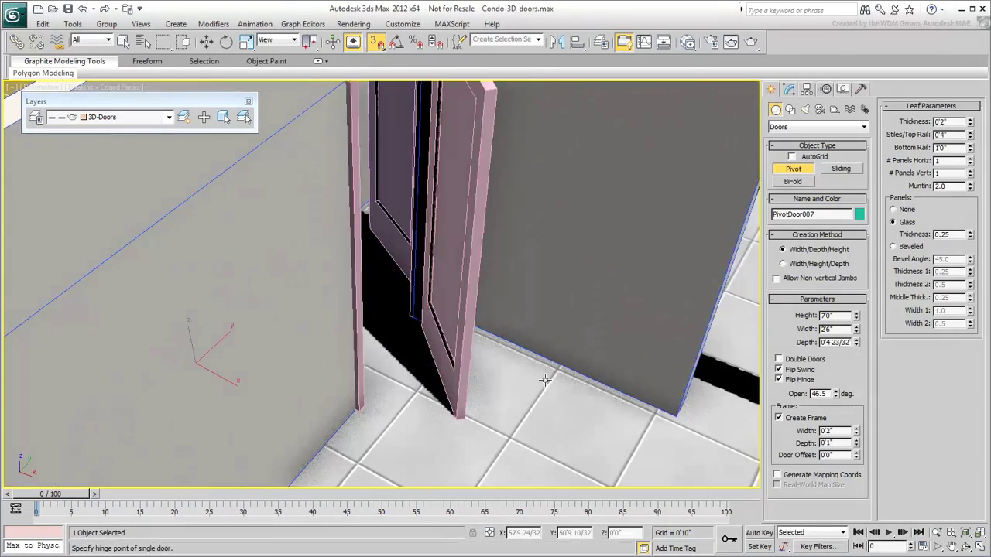
pyautogui.moveTo(604, 411); pyautogui.dragTo(211, 322, button='middle')
pyautogui.click(793, 181)
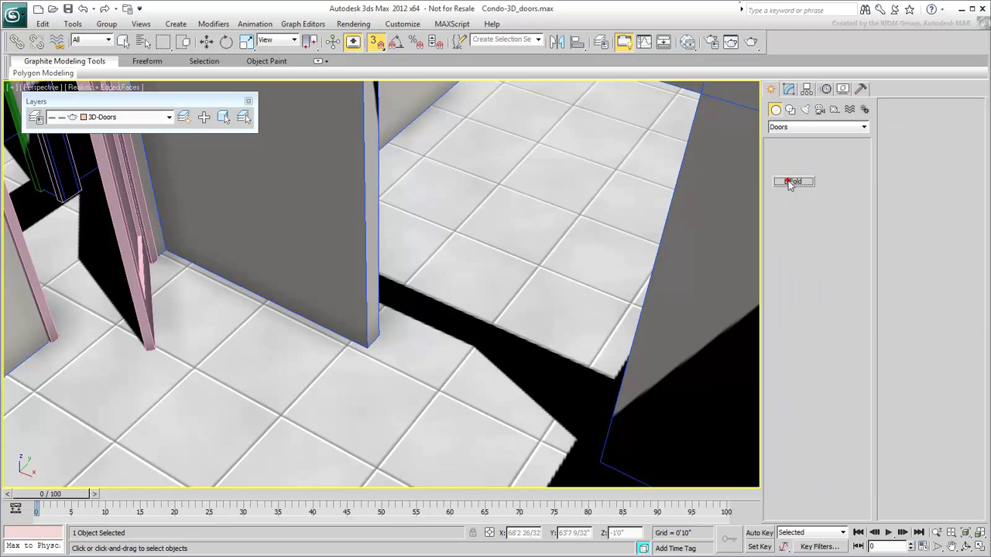
pyautogui.moveTo(372, 341); pyautogui.dragTo(610, 466)
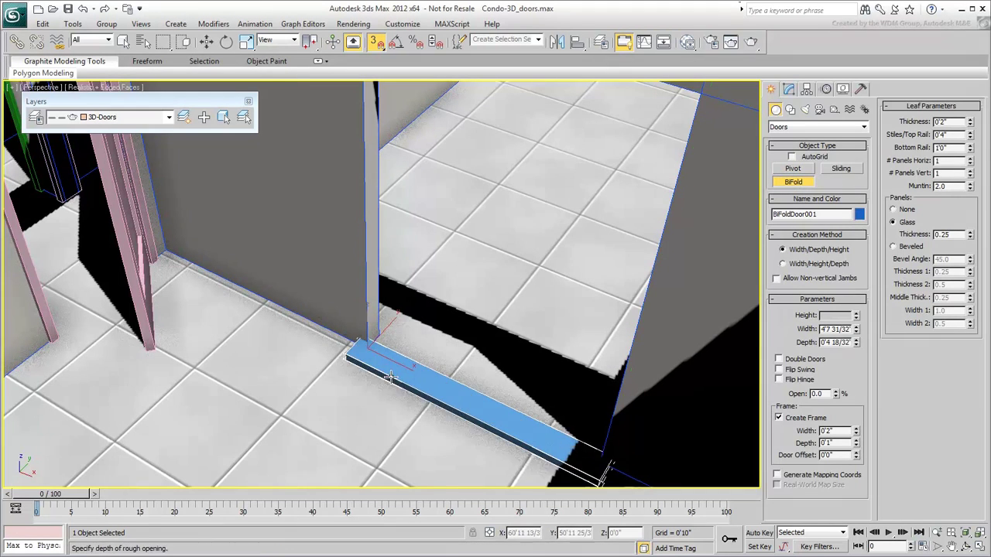
pyautogui.click(376, 380)
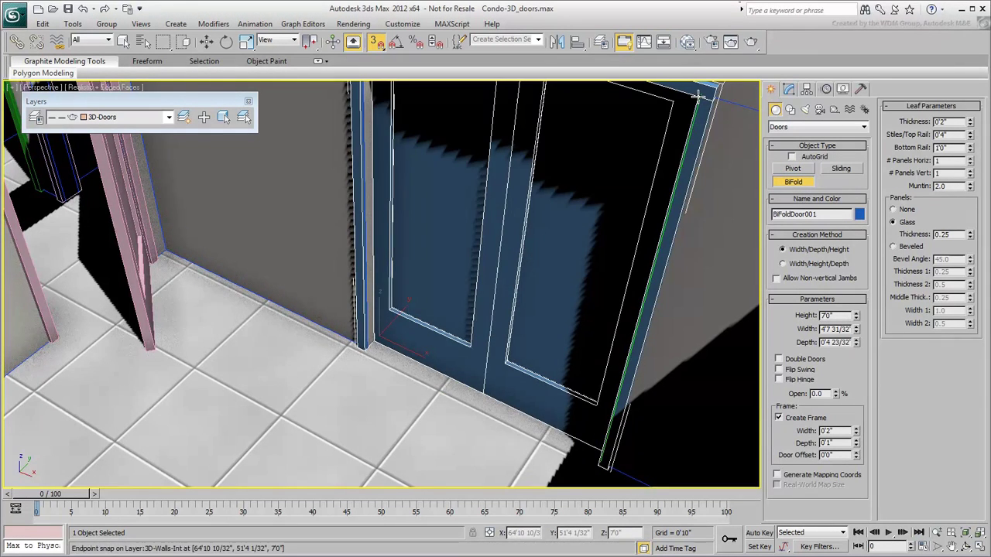
pyautogui.click(557, 170)
# Make the bifold door a double door with flipped swing, opened 63%.
pyautogui.moveTo(557, 170); pyautogui.dragTo(498, 219, button='middle')
pyautogui.scroll(-3, 498, 219)
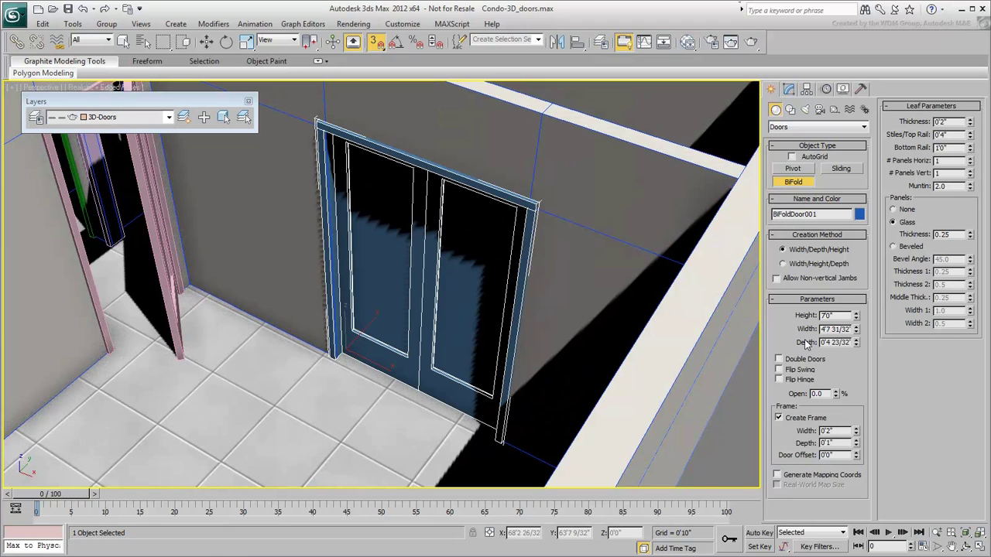
pyautogui.moveTo(837, 394); pyautogui.dragTo(834, 359)
pyautogui.click(785, 358)
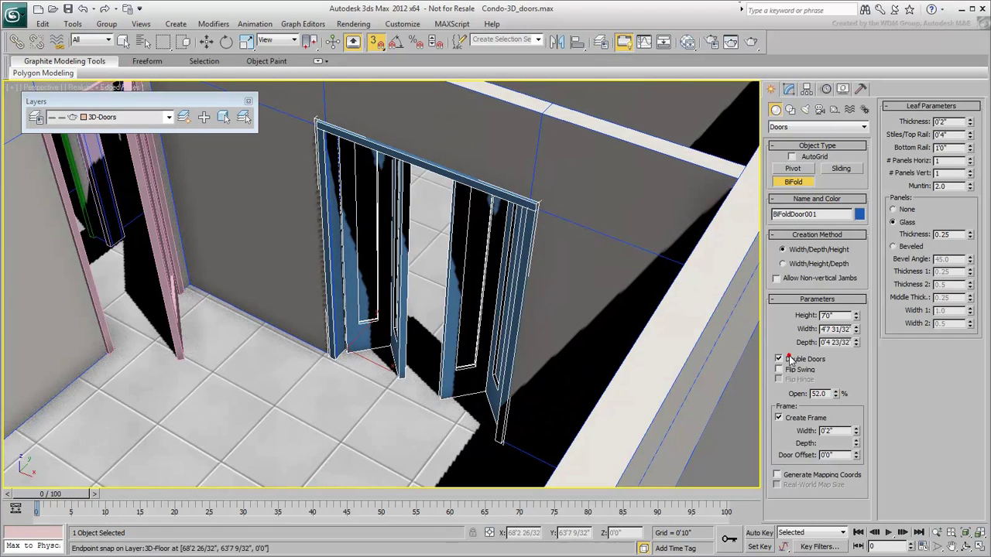
pyautogui.click(782, 370)
pyautogui.hotkey('shift', 'z')
pyautogui.moveTo(840, 399)
pyautogui.mouseDown()
pyautogui.moveTo(839, 425)
pyautogui.moveTo(839, 387)
pyautogui.mouseUp()
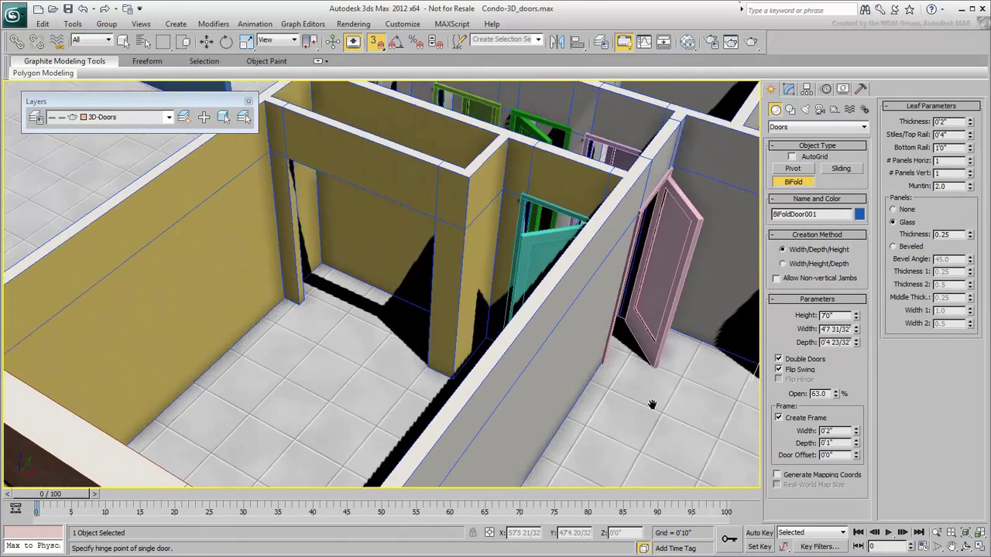
# Create a double BiFold door 5'10 27/32" wide and 7'0" high in the yellow room's closet opening, with unflipped swing.
pyautogui.moveTo(653, 405); pyautogui.dragTo(662, 414, button='middle')
pyautogui.scroll(2, 350, 357)
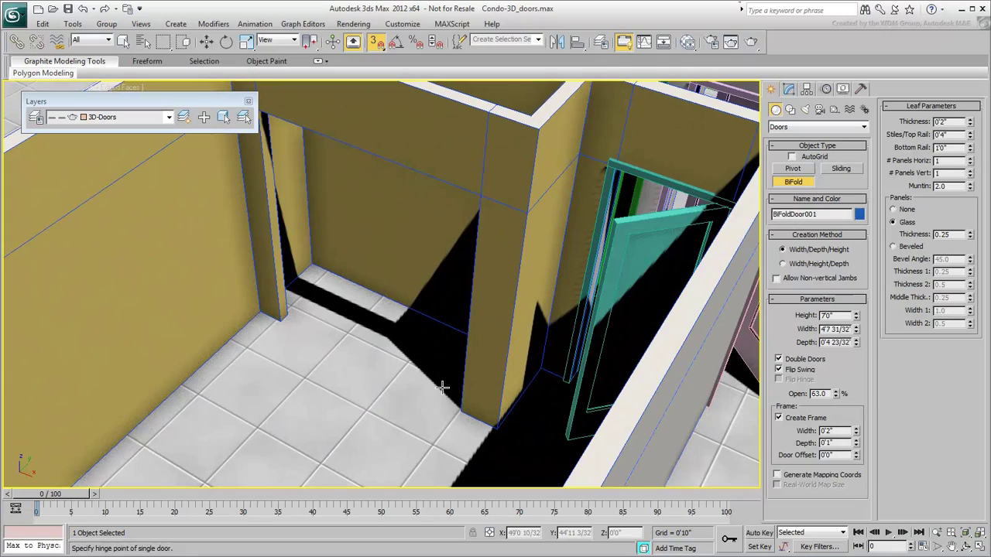
pyautogui.moveTo(464, 411); pyautogui.dragTo(284, 323)
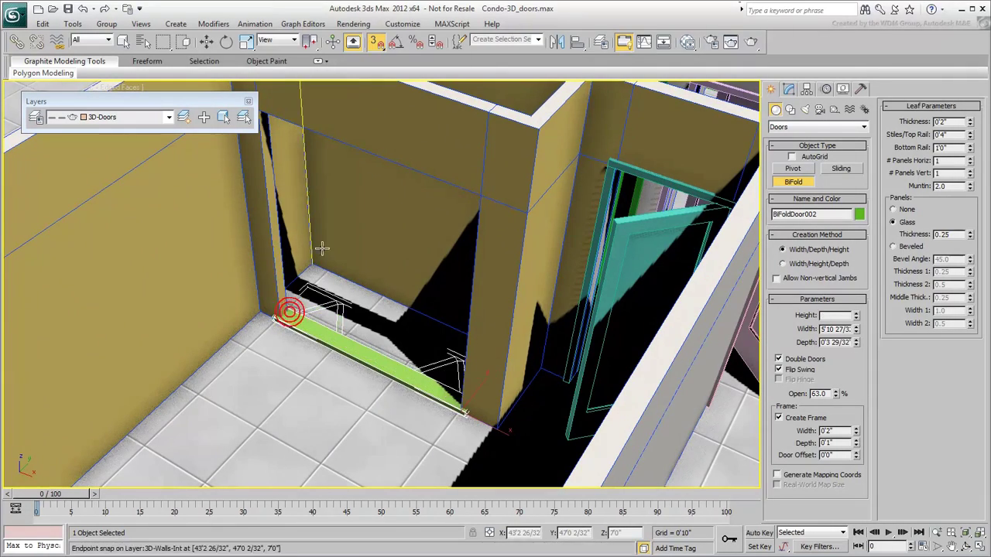
pyautogui.click(272, 116)
pyautogui.click(791, 369)
pyautogui.scroll(-3, 336, 410)
pyautogui.moveTo(341, 410); pyautogui.dragTo(336, 410, button='middle')
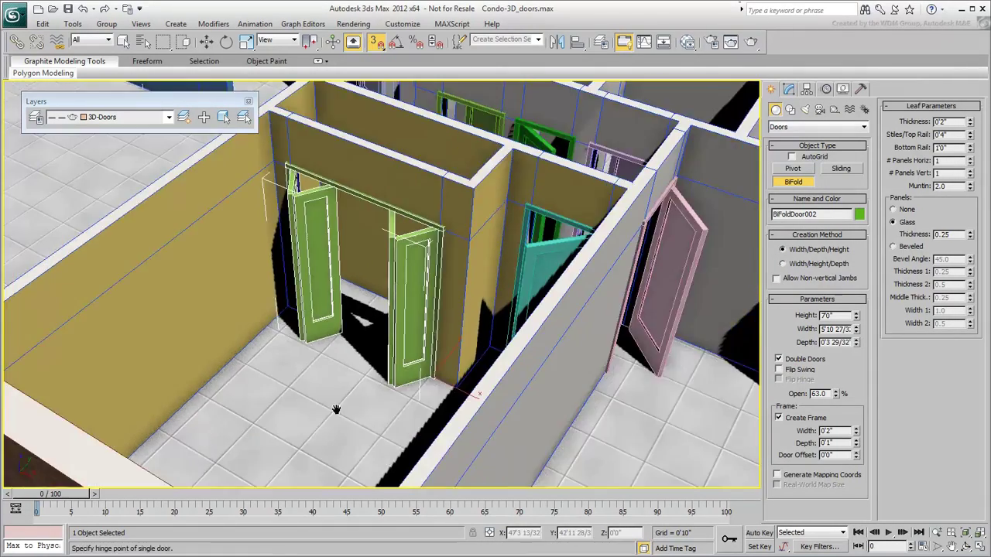
pyautogui.scroll(-3, 336, 410)
pyautogui.keyDown('alt'); pyautogui.moveTo(410, 431); pyautogui.dragTo(307, 346, button='middle'); pyautogui.keyUp('alt')
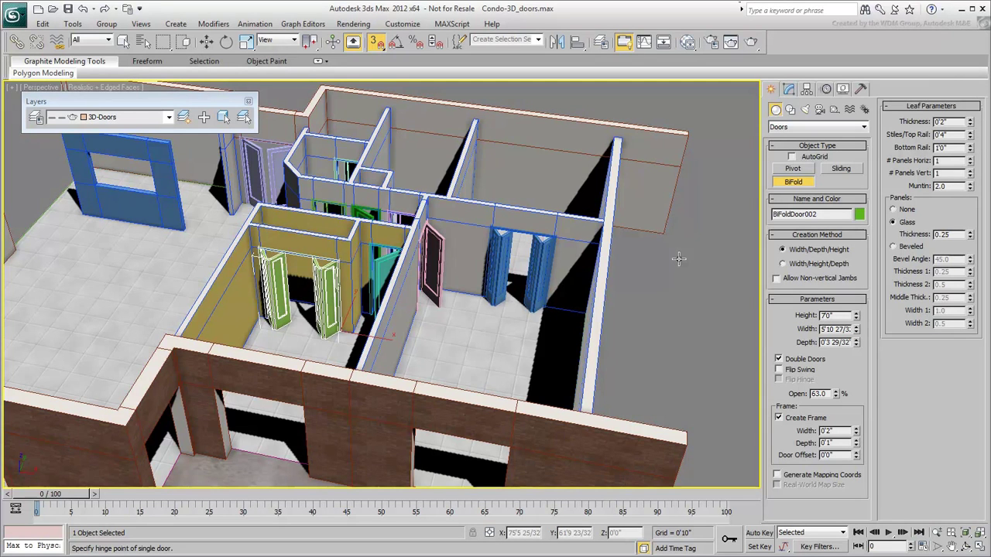
# Add a Standard material in the Slate Material Editor and set its diffuse color to pure white (255, 255, 255).
pyautogui.click(688, 42)
pyautogui.moveTo(462, 456); pyautogui.dragTo(458, 346, button='middle')
pyautogui.moveTo(379, 486); pyautogui.dragTo(477, 463)
pyautogui.doubleClick(475, 458)
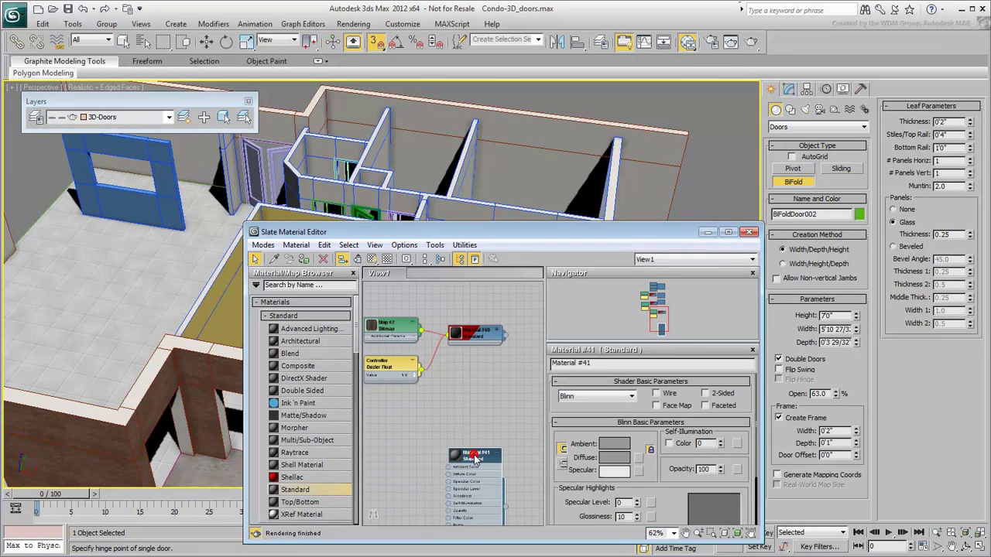
pyautogui.click(615, 463)
pyautogui.moveTo(364, 135); pyautogui.dragTo(361, 174)
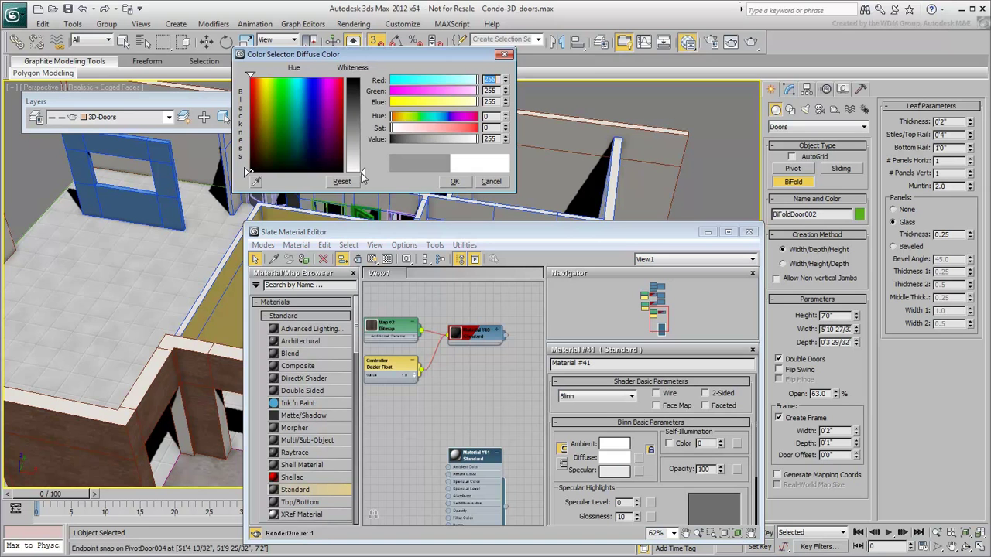
pyautogui.click(454, 182)
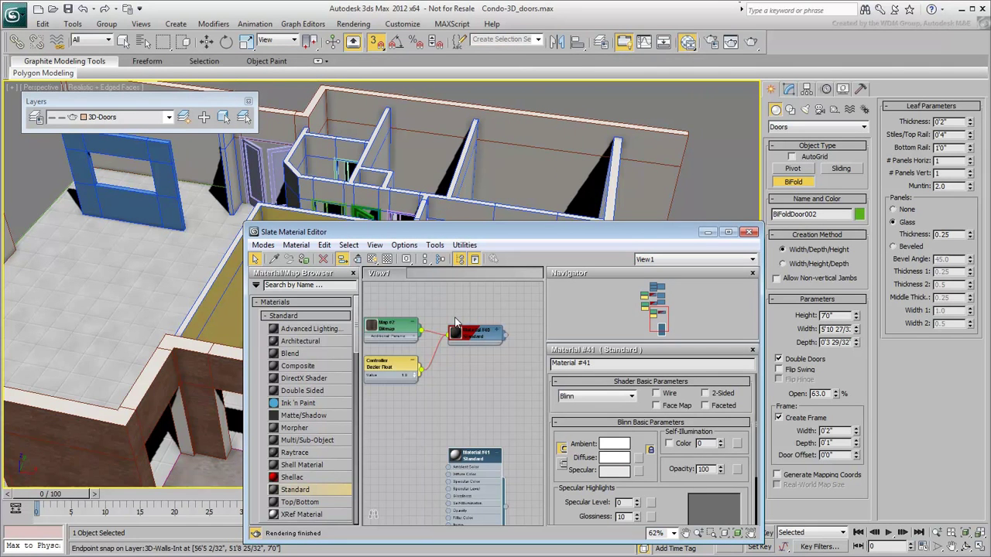
# Select all objects on the 3D-Doors layer, assign them the white material and close the material editor.
pyautogui.moveTo(462, 238); pyautogui.dragTo(465, 275)
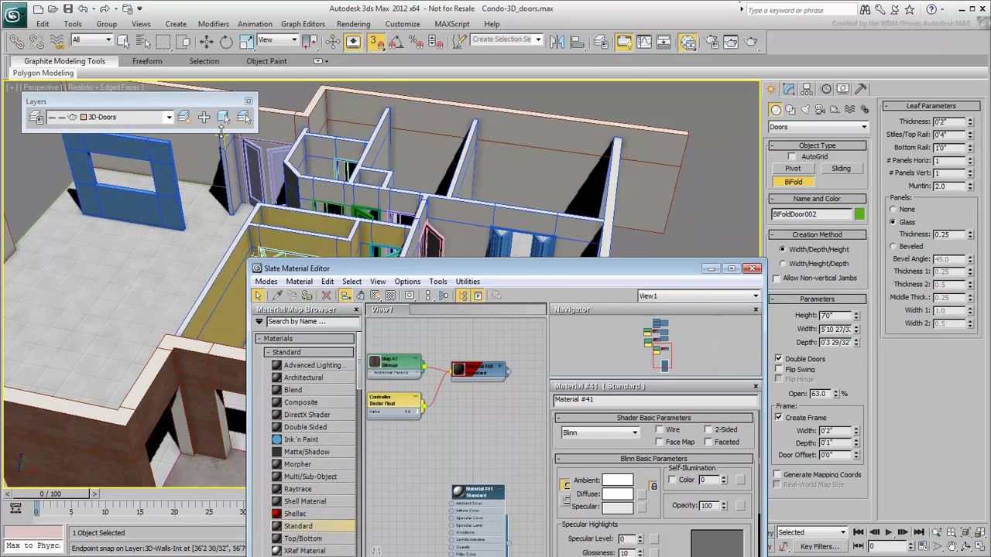
pyautogui.click(224, 118)
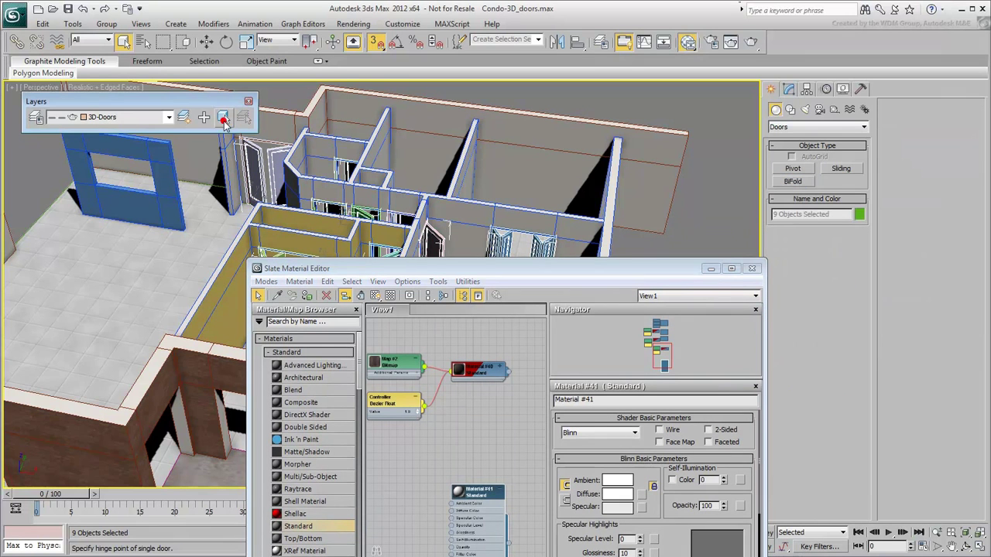
pyautogui.click(308, 297)
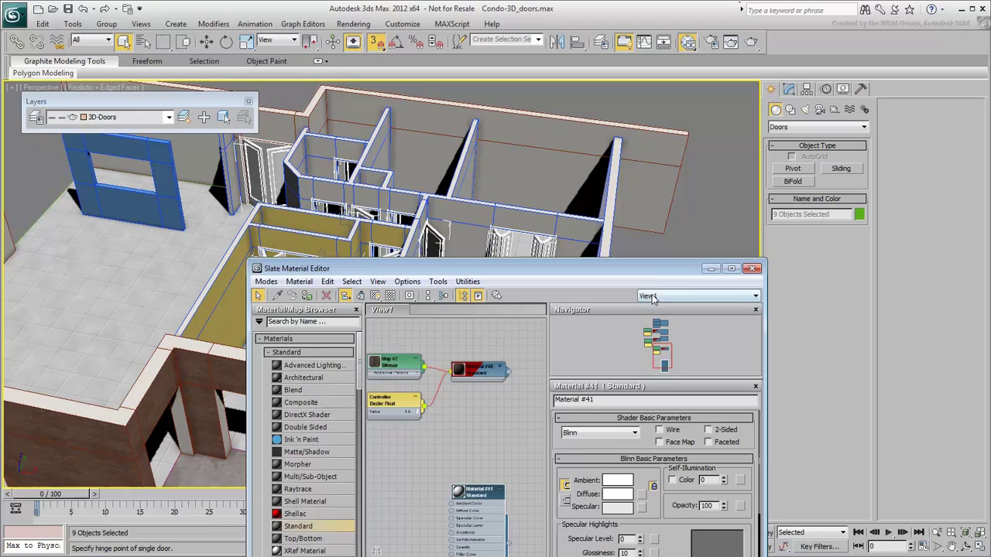
pyautogui.click(753, 268)
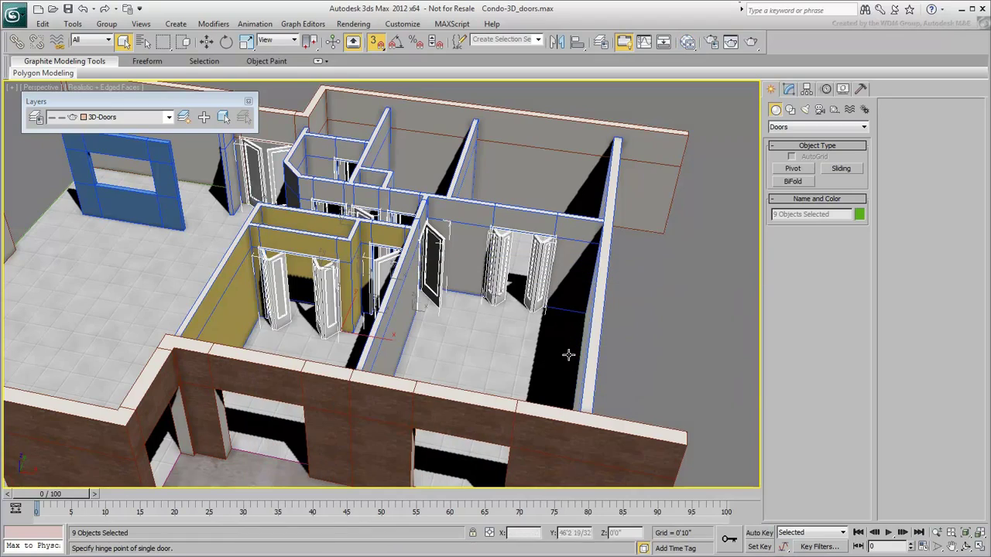
# Turn off the edged-faces display in the perspective view and deselect the doors.
pyautogui.press('F4')
pyautogui.keyDown('alt'); pyautogui.moveTo(465, 349); pyautogui.dragTo(449, 321, button='middle'); pyautogui.keyUp('alt')
pyautogui.click(669, 350)
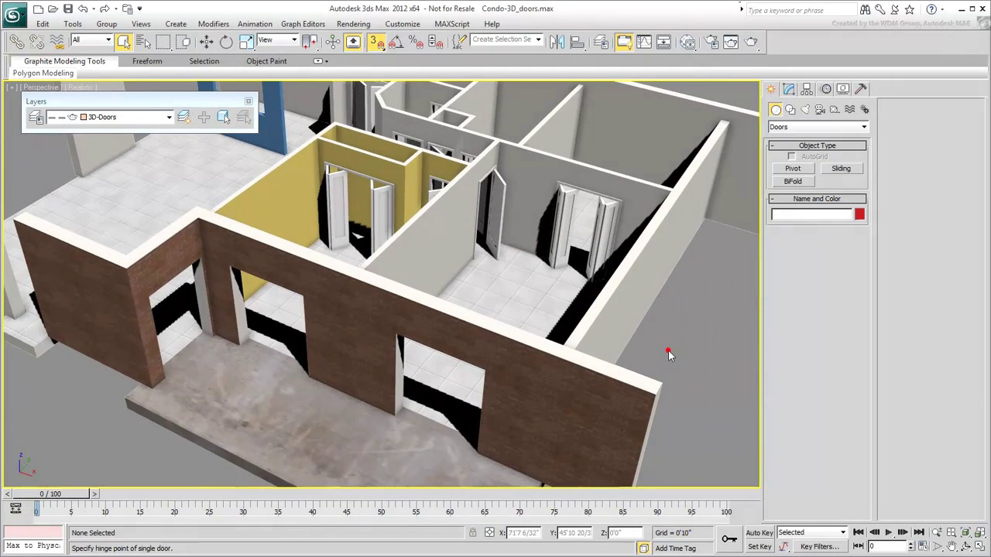
# Create a Sliding door 5'10 27/32" wide, 0'11 25/32" deep and 7'0" high in the patio opening farthest from the inside corner.
pyautogui.scroll(5, 433, 419)
pyautogui.click(840, 169)
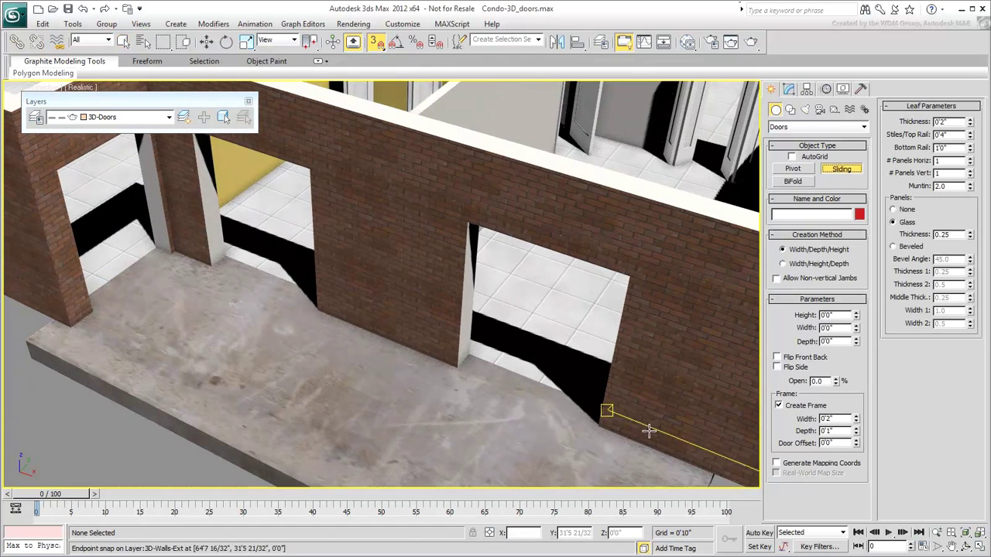
pyautogui.moveTo(602, 425); pyautogui.dragTo(467, 355)
pyautogui.click(466, 355)
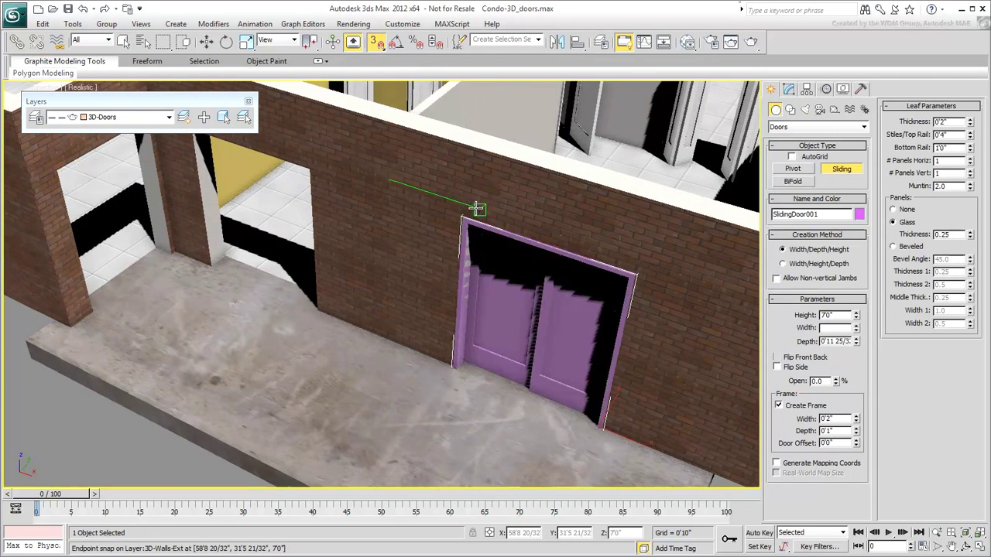
pyautogui.click(478, 208)
# Create a second Sliding door in the patio opening next to the brick wall's inside corner, snapping to the opening's endpoints.
pyautogui.moveTo(292, 264)
pyautogui.mouseDown(button='middle')
pyautogui.moveTo(473, 383)
pyautogui.moveTo(413, 324)
pyautogui.mouseUp(button='middle')
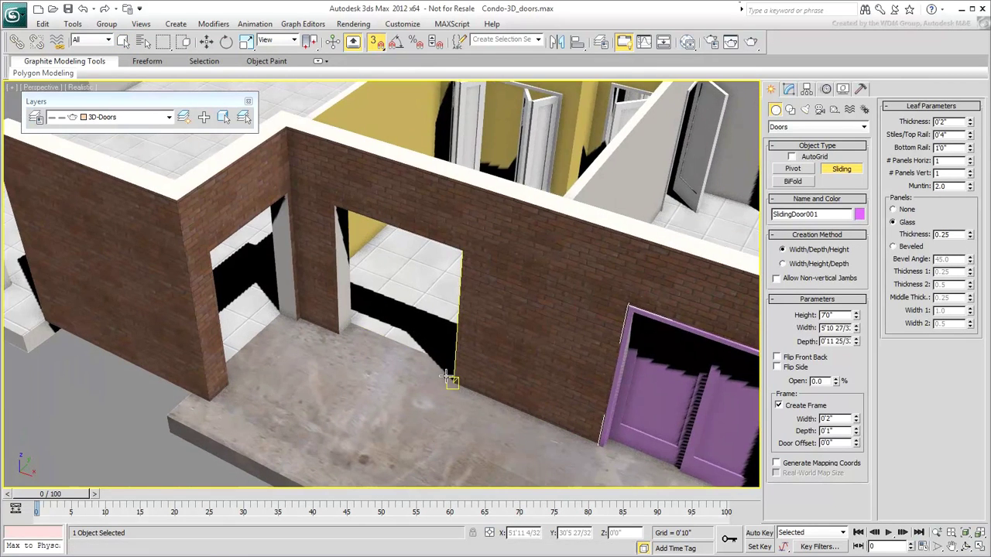
pyautogui.moveTo(456, 382)
pyautogui.mouseDown()
pyautogui.moveTo(349, 327)
pyautogui.moveTo(228, 379)
pyautogui.mouseUp()
pyautogui.click(351, 322)
pyautogui.click(348, 211)
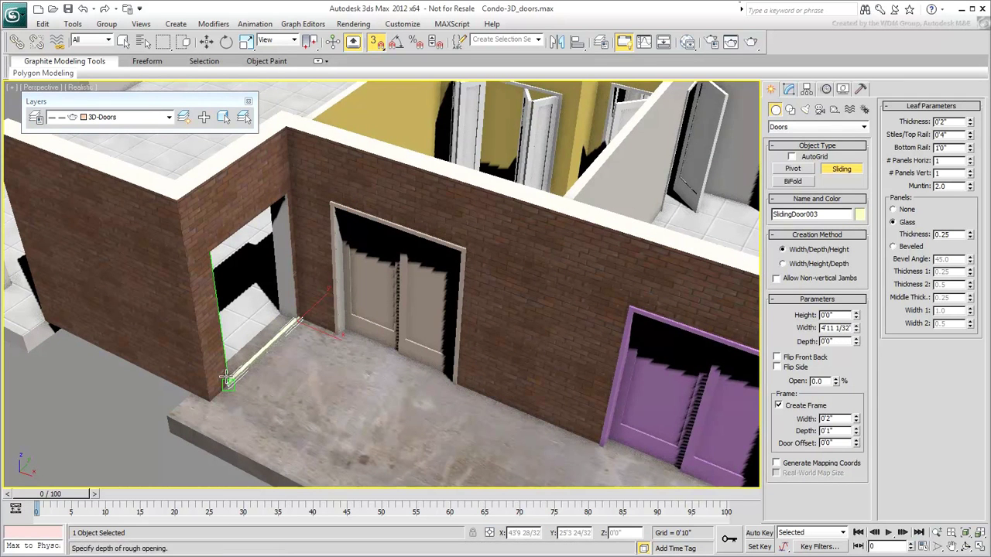
# Create a third Sliding door 4'11 1/32" wide and 7'0" high in the perpendicular brick wall's patio opening.
pyautogui.click(280, 313)
pyautogui.click(284, 196)
pyautogui.moveTo(376, 328); pyautogui.dragTo(298, 314, button='middle')
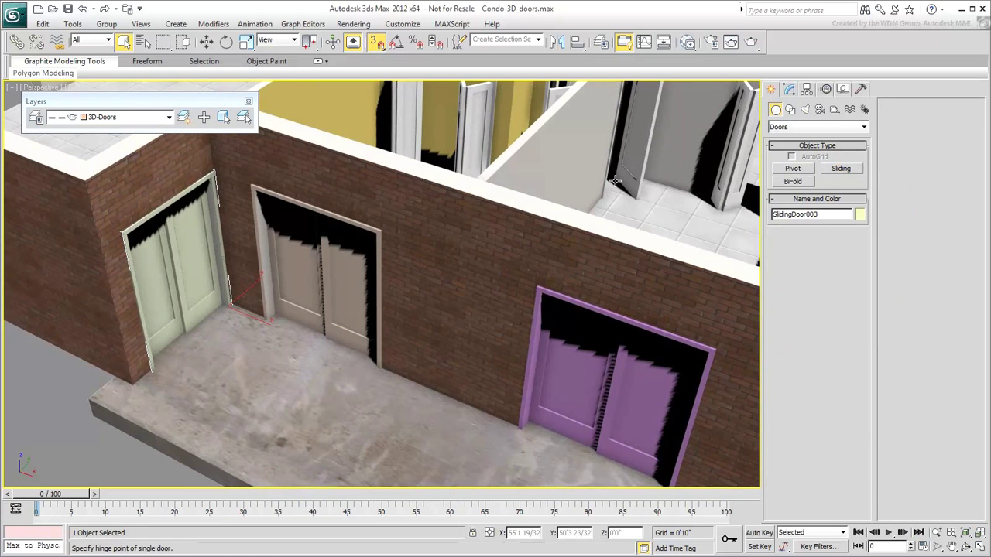
# Turn on Flip Side for the third sliding door and preview its opening, leaving it closed at 0%.
pyautogui.click(789, 88)
pyautogui.moveTo(837, 333); pyautogui.dragTo(835, 300)
pyautogui.rightClick(832, 302)
pyautogui.click(792, 318)
pyautogui.rightClick(835, 300)
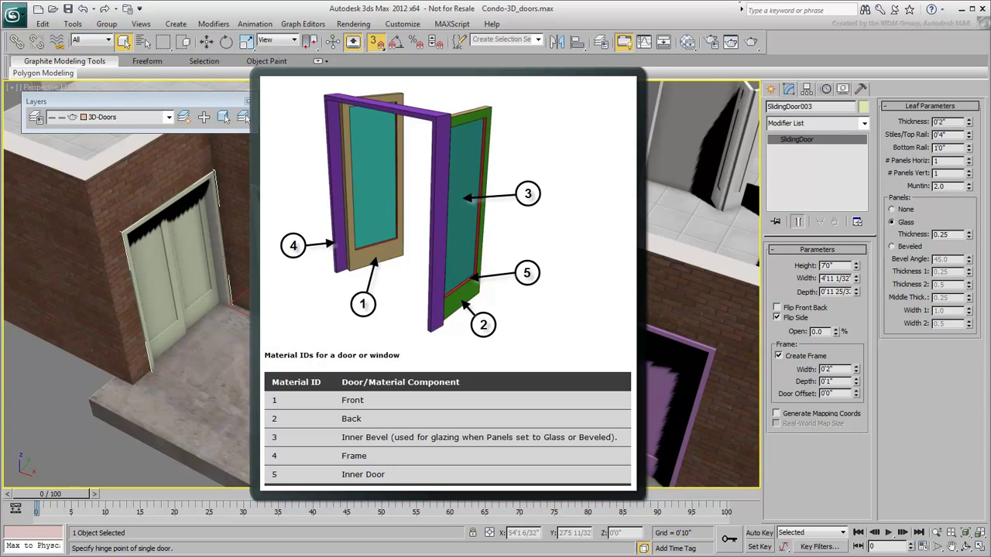
# Open the Slate Material Editor, then collapse and reposition the Material #41 node to clear space below it.
pyautogui.click(687, 43)
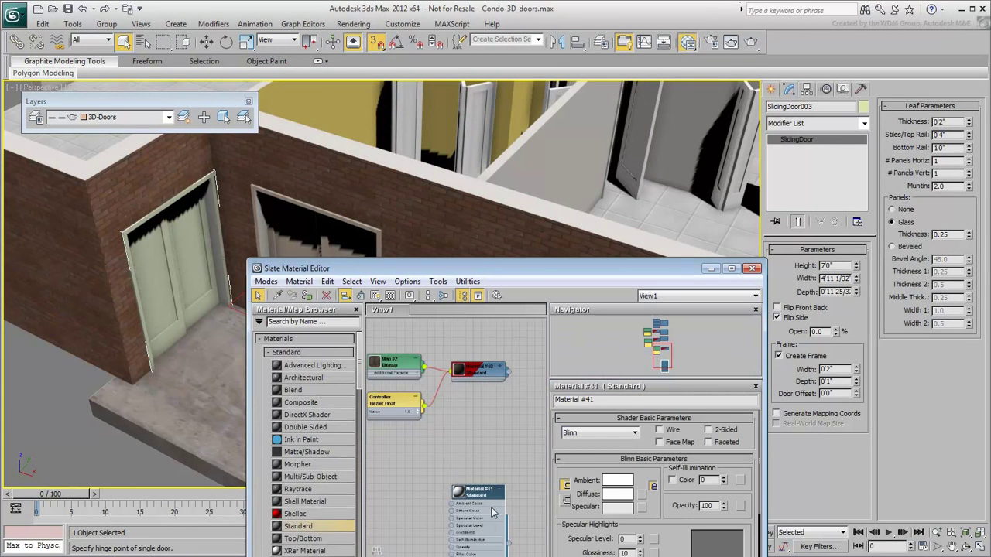
pyautogui.click(501, 493)
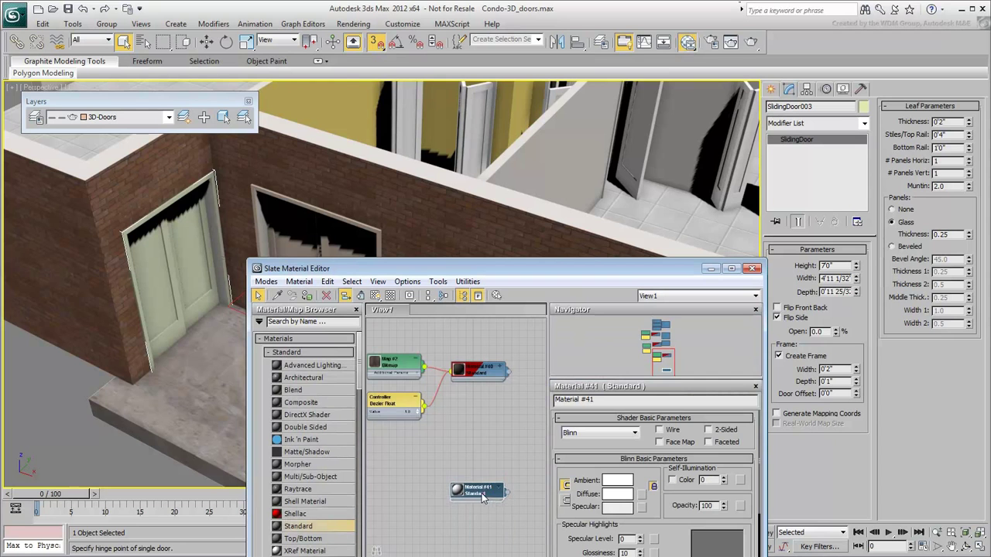
pyautogui.moveTo(481, 494); pyautogui.dragTo(481, 456)
pyautogui.moveTo(456, 512); pyautogui.dragTo(464, 456, button='middle')
pyautogui.scroll(1, 460, 456)
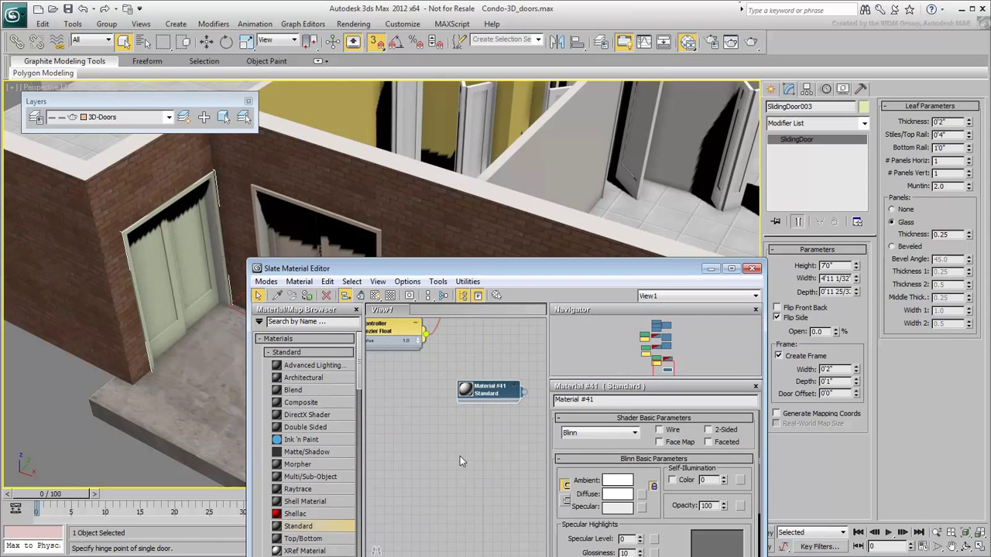
# Add a Multi/Sub-Object material node below Material #41 and set its number of materials to 5.
pyautogui.click(318, 477)
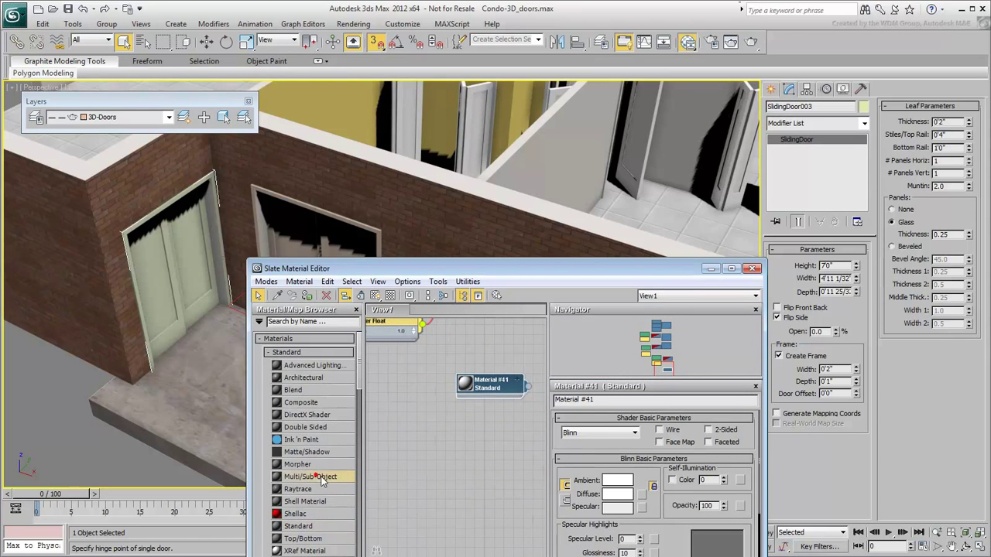
pyautogui.moveTo(487, 477); pyautogui.dragTo(489, 475)
pyautogui.doubleClick(489, 475)
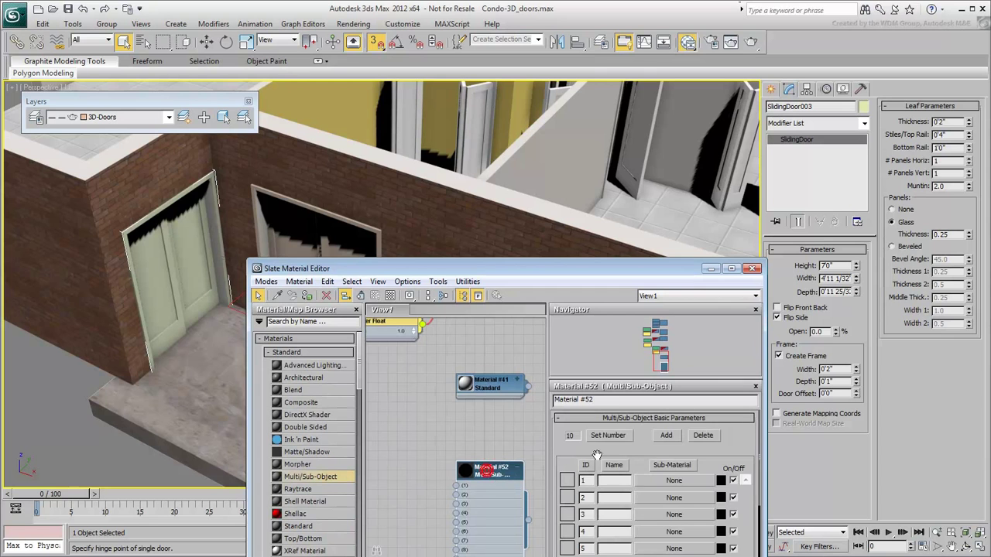
pyautogui.click(610, 435)
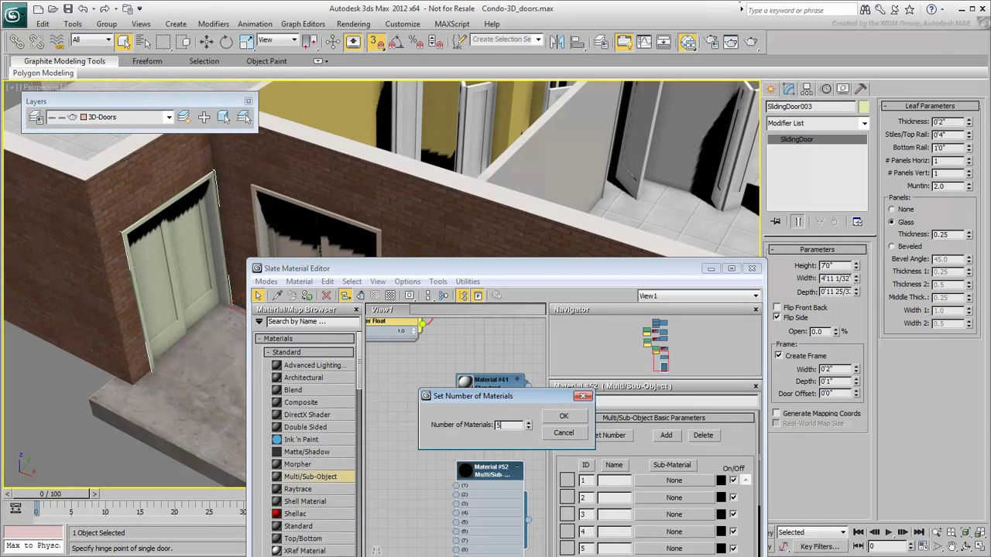
pyautogui.write('5')
pyautogui.click(564, 416)
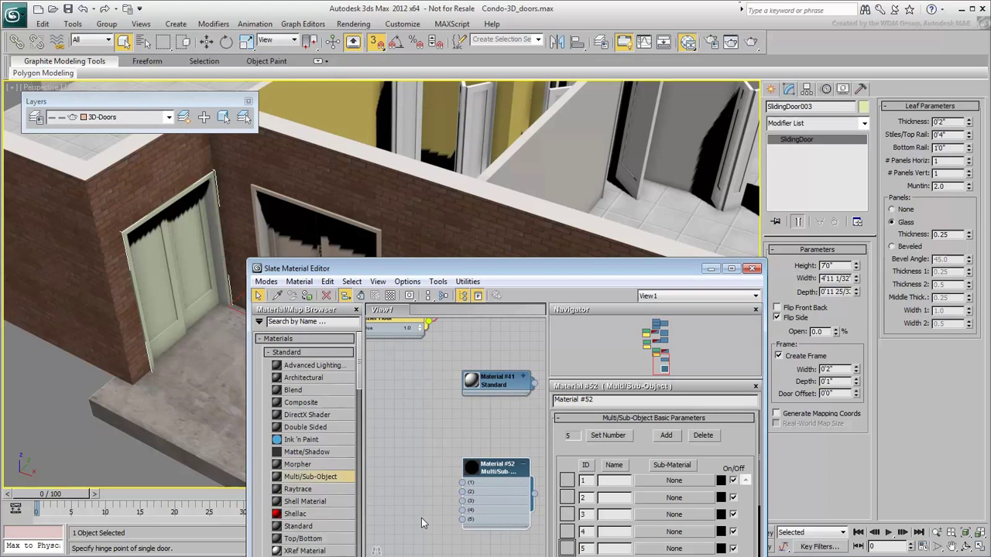
# Assign the Multi/Sub-Object material to the patio's sliding doors, moving the material editor to keep the doors in view.
pyautogui.moveTo(500, 276); pyautogui.dragTo(720, 238)
pyautogui.moveTo(758, 464); pyautogui.dragTo(190, 265)
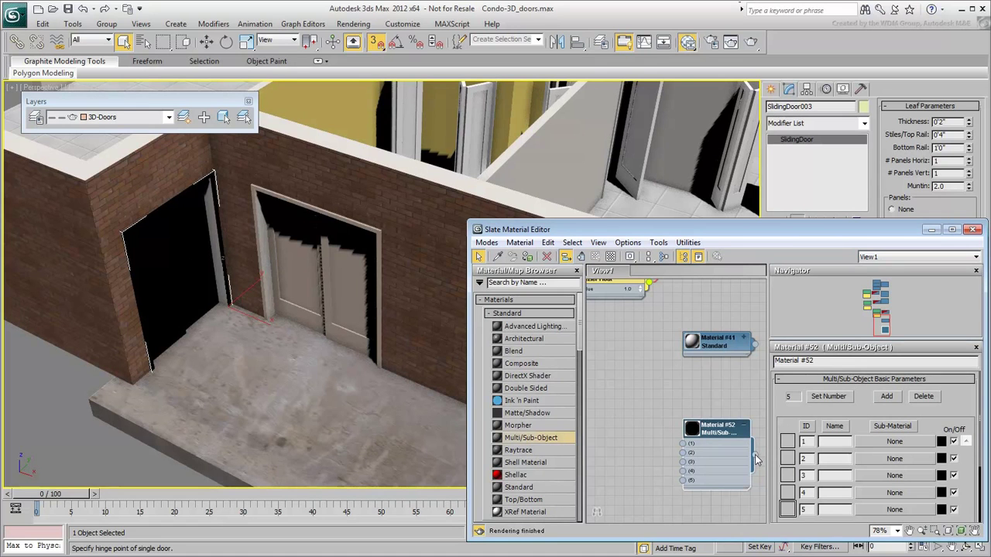
pyautogui.moveTo(757, 459); pyautogui.dragTo(362, 333)
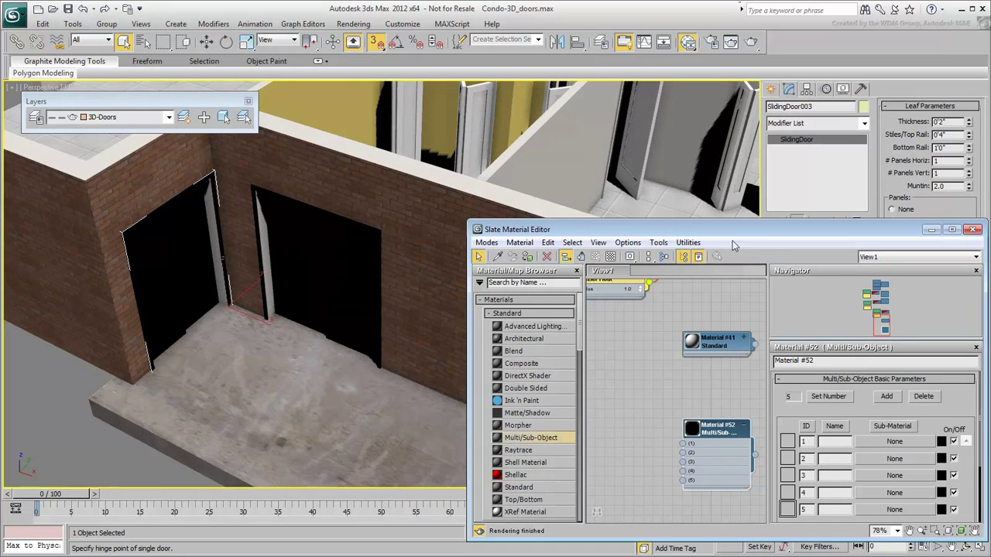
pyautogui.moveTo(728, 236); pyautogui.dragTo(697, 240)
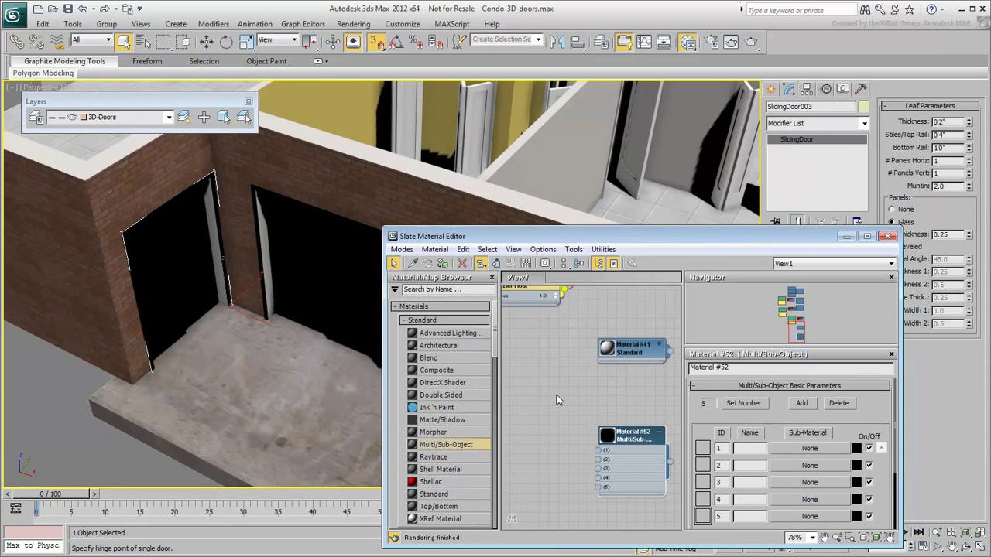
# Create a Standard glass material with opacity 35 and a blue-grey diffuse color of RGB 150, 165, 172.
pyautogui.moveTo(434, 494); pyautogui.dragTo(537, 455)
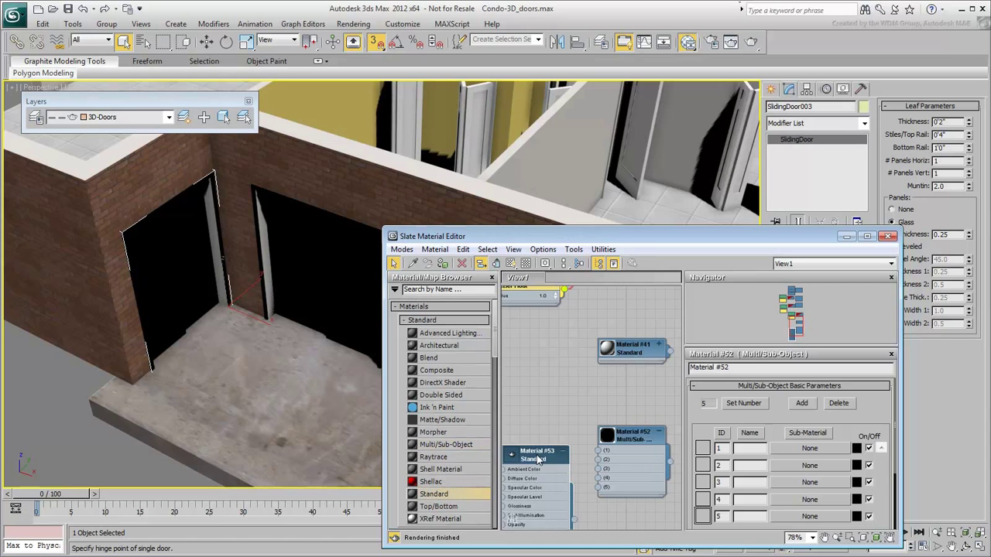
pyautogui.doubleClick(537, 457)
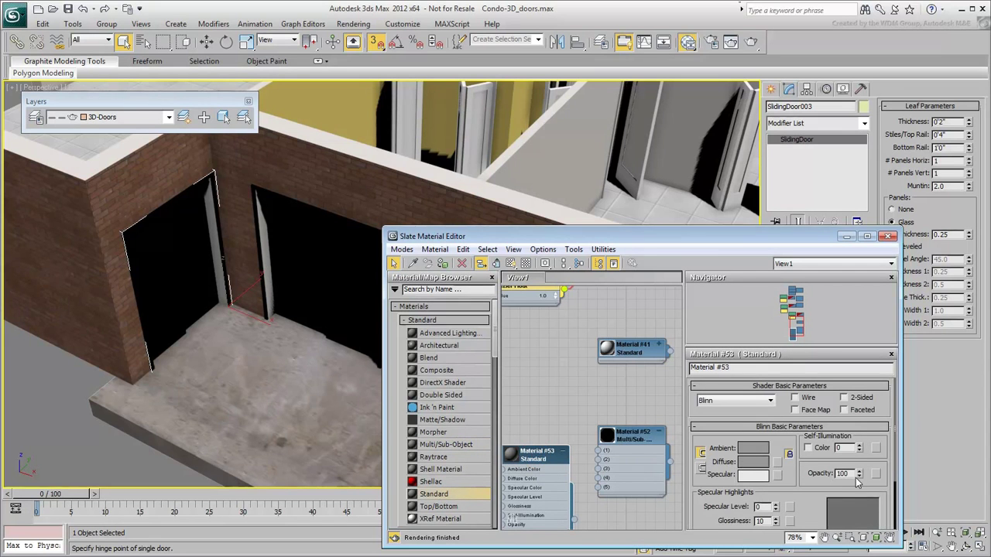
pyautogui.moveTo(855, 474); pyautogui.dragTo(819, 474)
pyautogui.write('35')
pyautogui.press('Return')
pyautogui.click(756, 463)
pyautogui.click(302, 153)
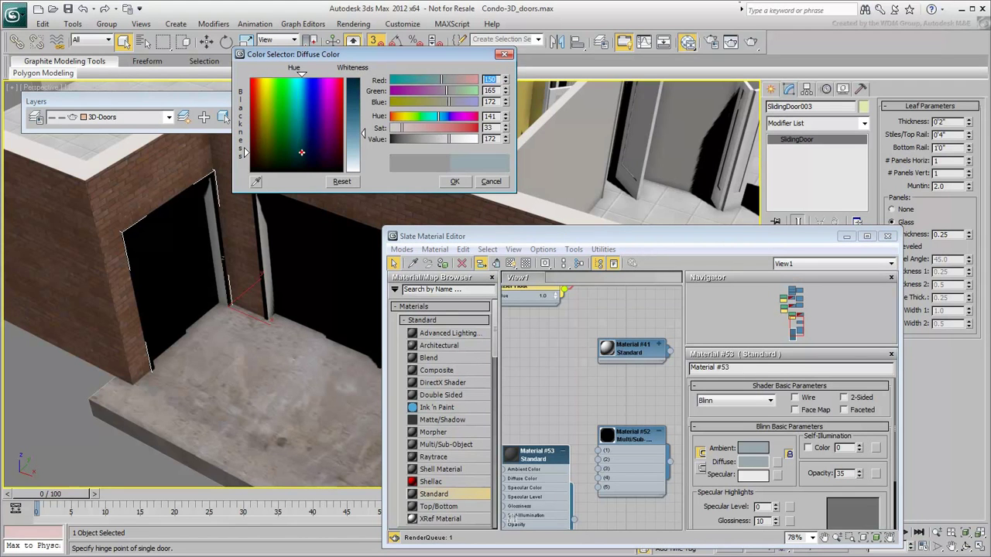
pyautogui.click(455, 181)
# Wire the glass material into slot 3 of the Multi/Sub-Object material, collapse its node beside that slot and close the material editor.
pyautogui.moveTo(560, 465); pyautogui.dragTo(551, 426)
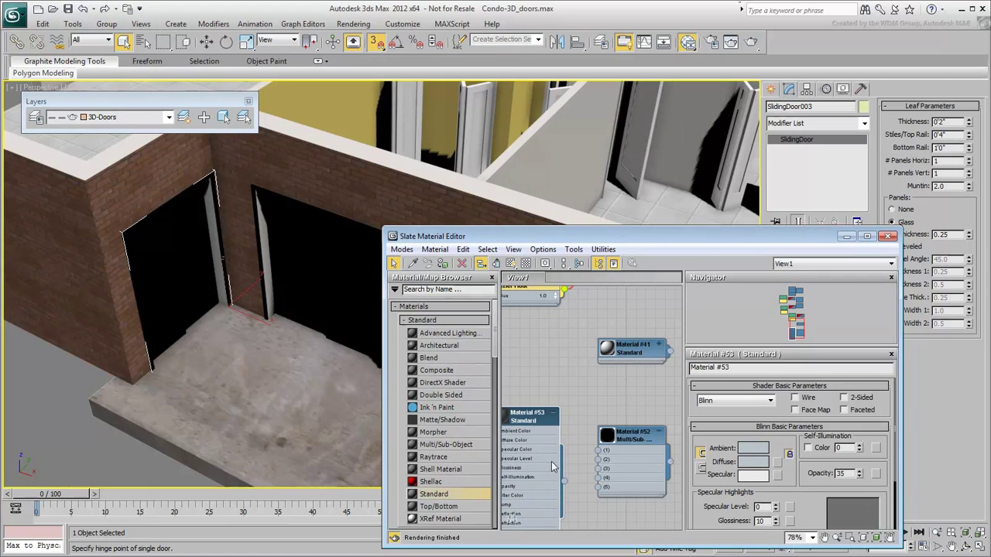
pyautogui.moveTo(565, 482); pyautogui.dragTo(601, 469)
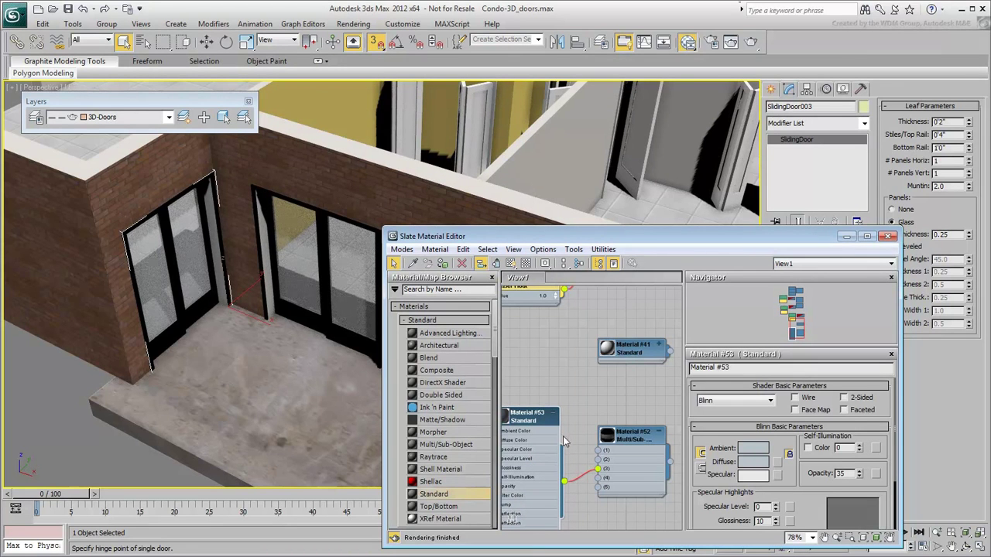
pyautogui.click(554, 415)
pyautogui.moveTo(541, 411); pyautogui.dragTo(539, 455)
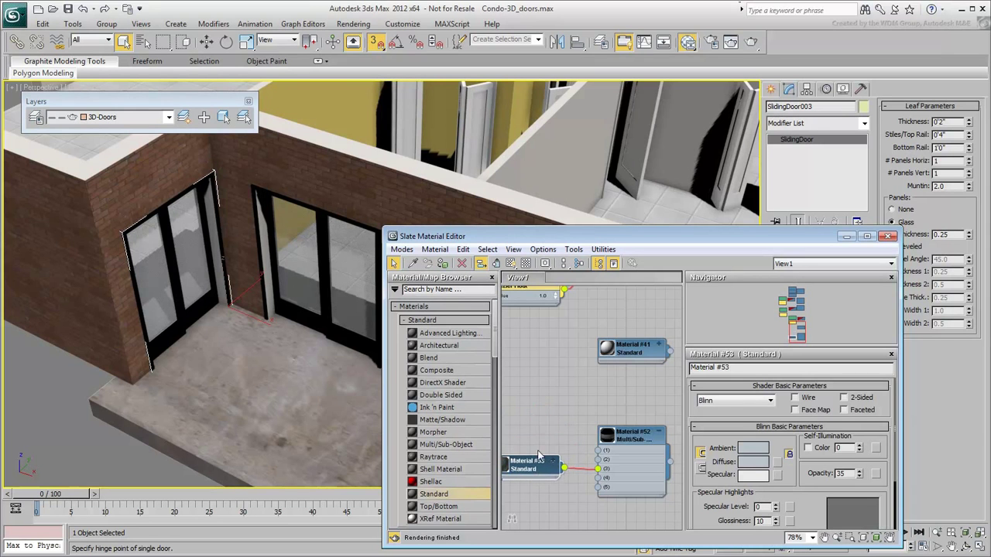
pyautogui.click(888, 236)
pyautogui.scroll(2, 442, 402)
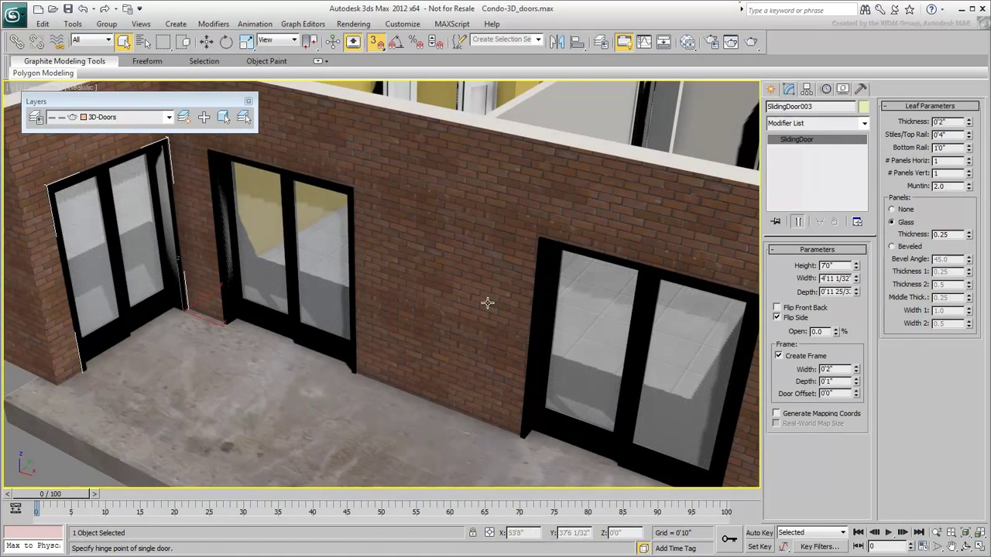
# Create a second Standard material with a dark brown diffuse color of RGB 83, 61, 42 and a specular level of 118.
pyautogui.click(687, 42)
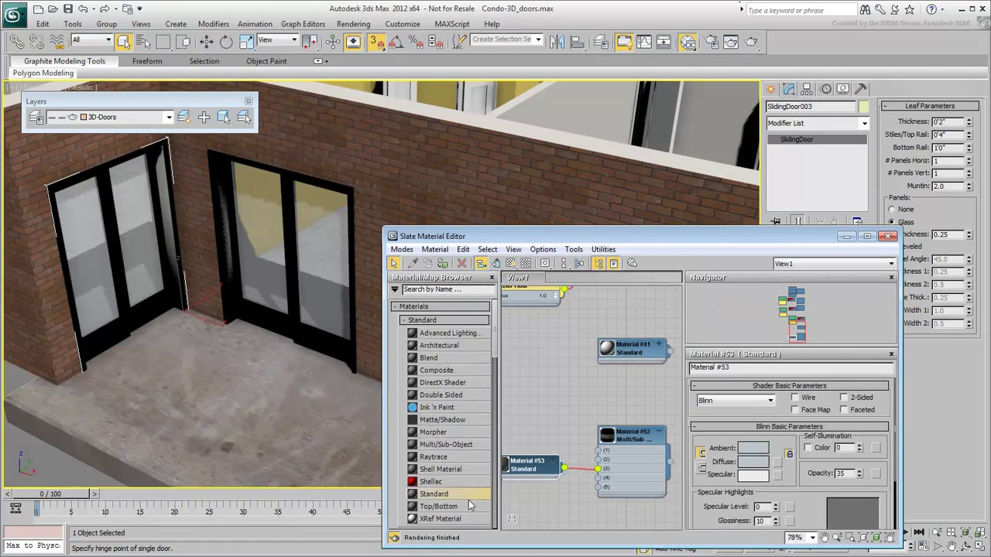
pyautogui.moveTo(444, 499); pyautogui.dragTo(536, 411)
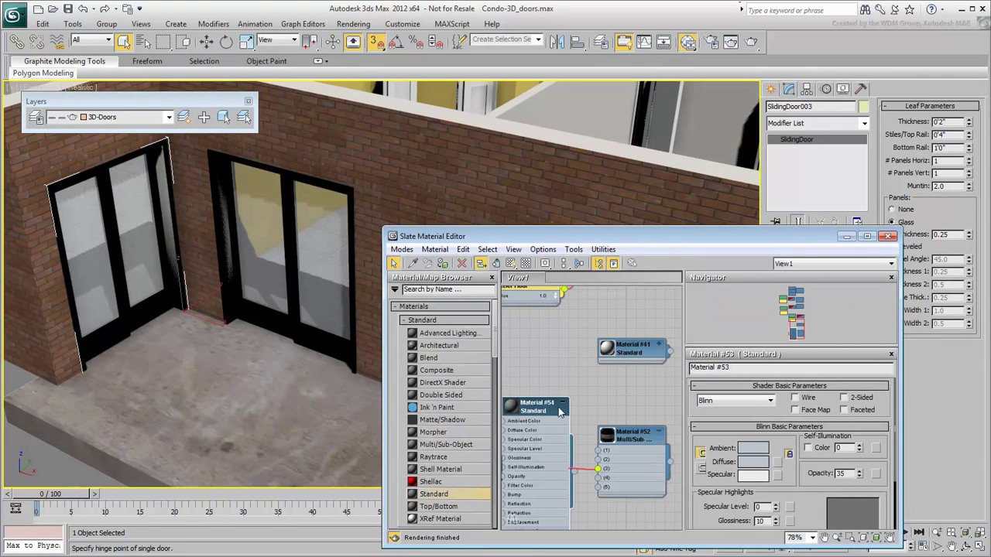
pyautogui.click(562, 408)
pyautogui.doubleClick(544, 410)
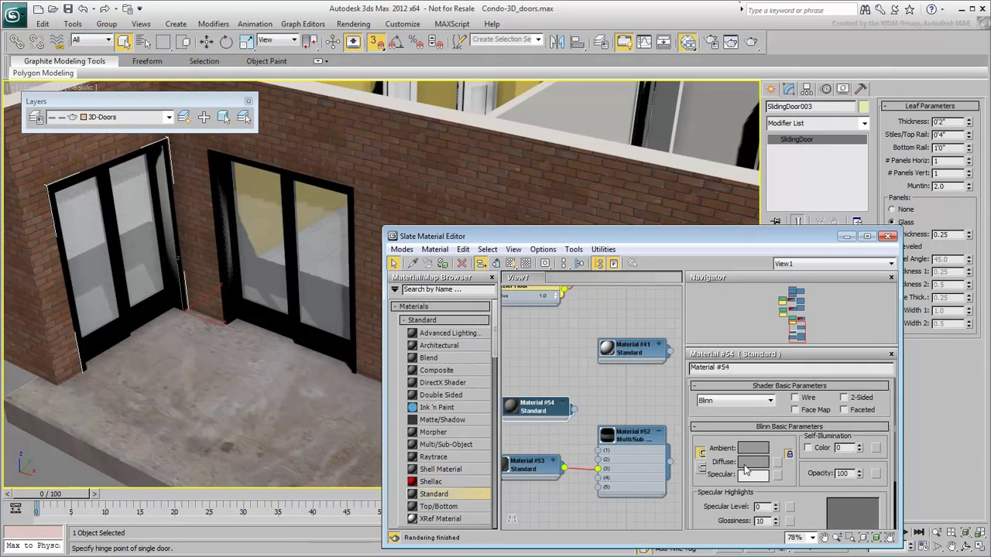
pyautogui.click(752, 462)
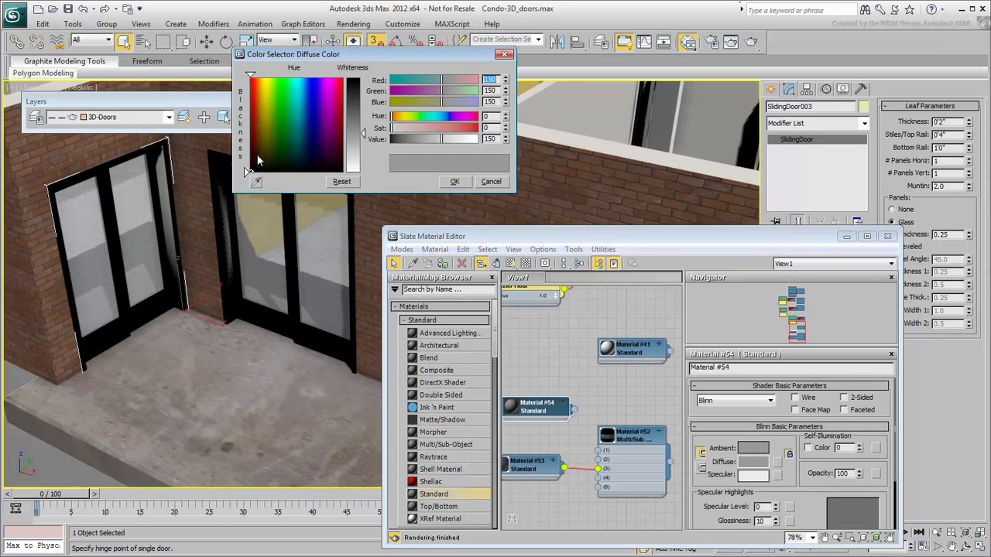
pyautogui.click(257, 155)
pyautogui.click(354, 94)
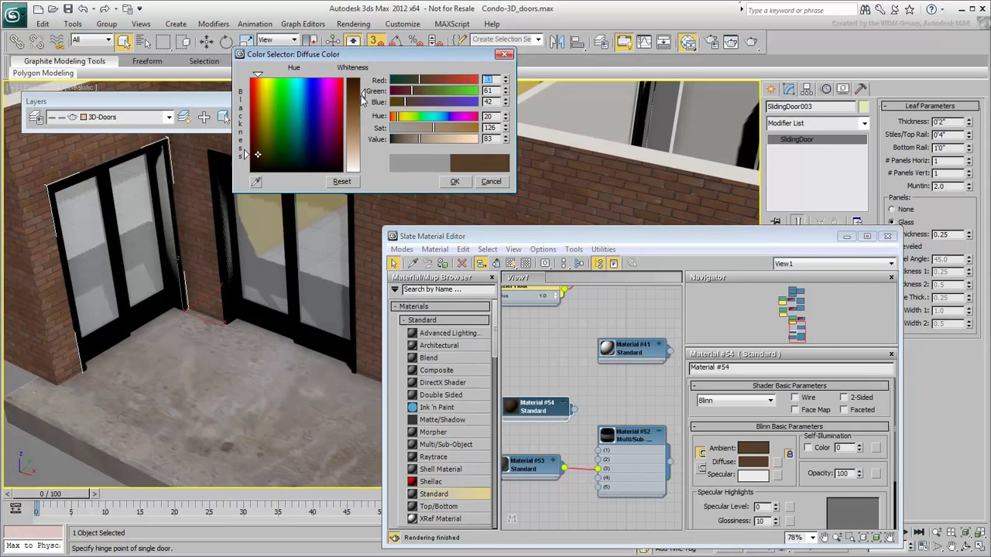
pyautogui.click(457, 180)
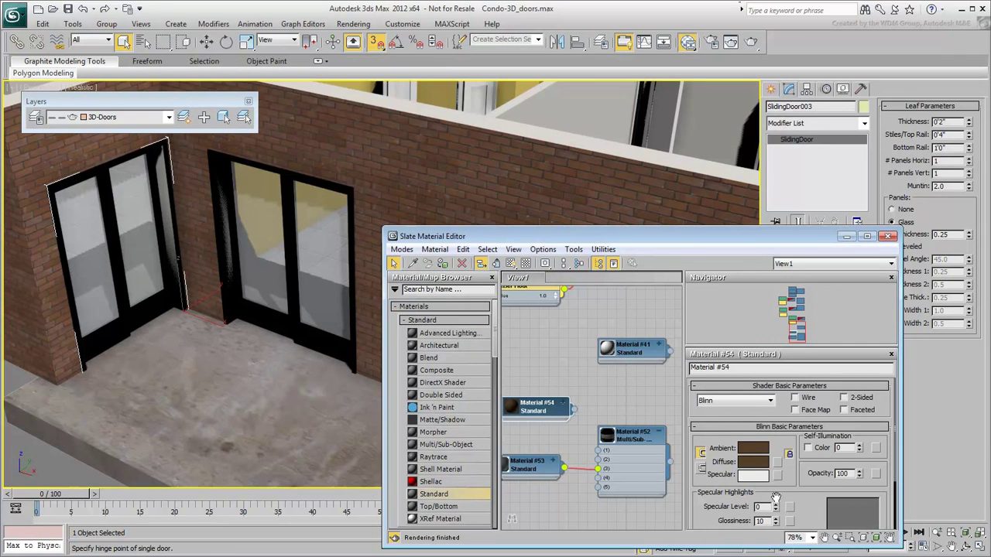
pyautogui.moveTo(776, 506); pyautogui.dragTo(774, 464)
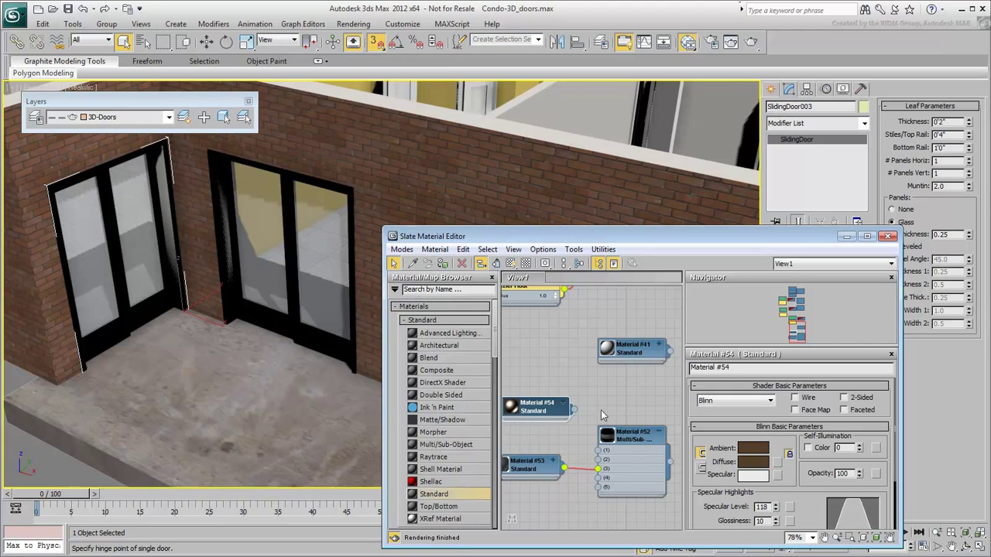
# Wire the brown material into slots 1, 2, 4 and 5 of the Multi/Sub-Object material and close the material editor.
pyautogui.moveTo(575, 404); pyautogui.dragTo(597, 450)
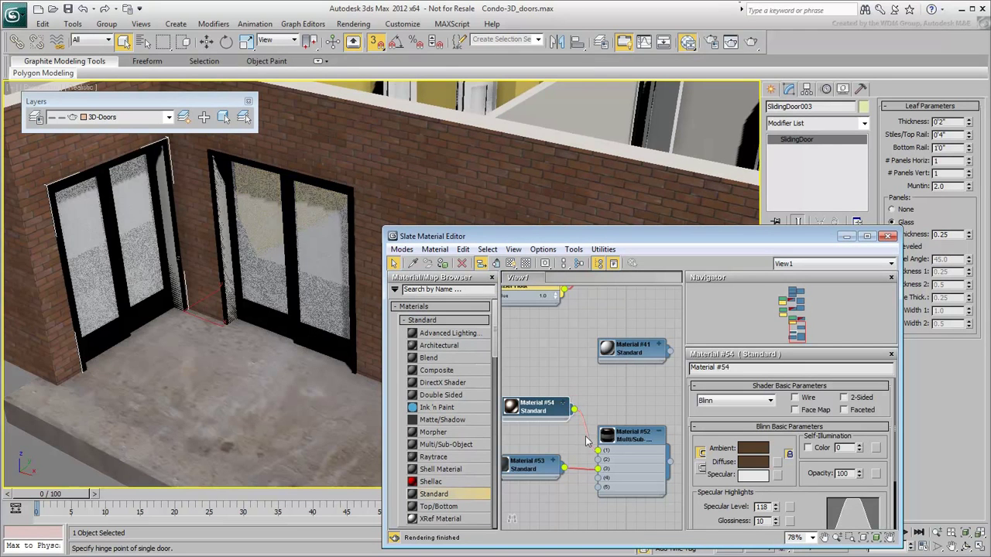
pyautogui.moveTo(575, 411); pyautogui.dragTo(597, 488)
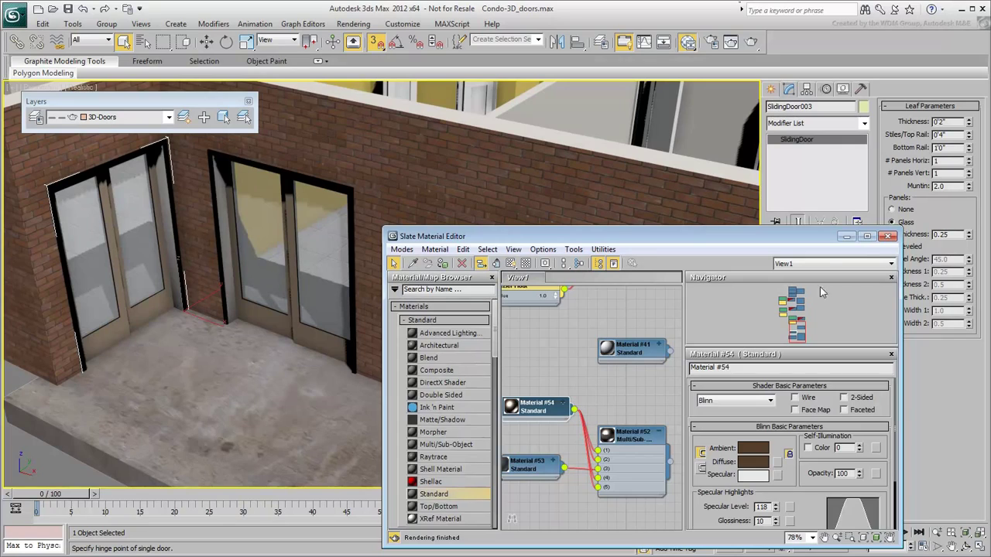
pyautogui.click(888, 236)
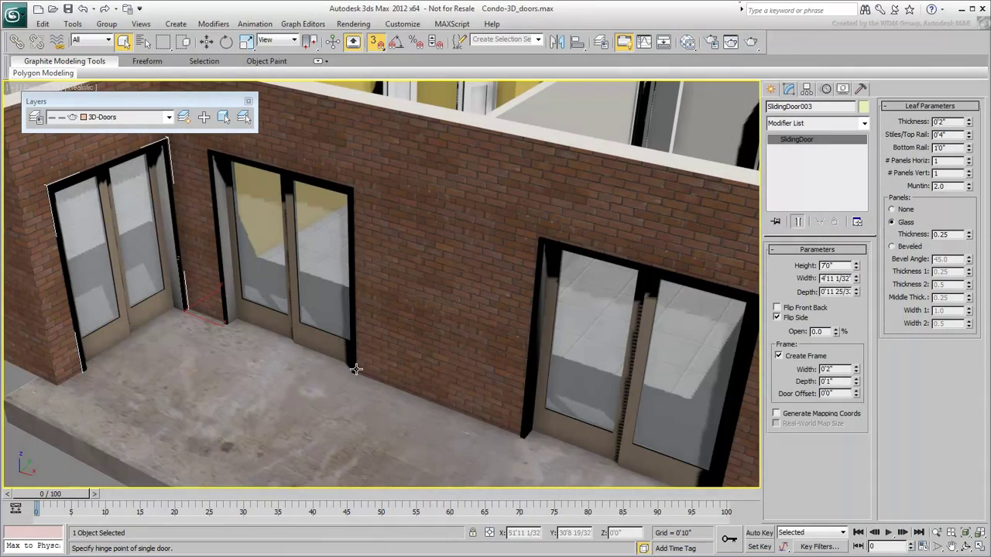
# Examine the glass panels, leaves and frames of the three sliding doors from the patio side.
pyautogui.click(315, 290)
pyautogui.moveTo(484, 314); pyautogui.dragTo(461, 287, button='middle')
pyautogui.click(589, 350)
pyautogui.click(158, 238)
pyautogui.keyDown('alt'); pyautogui.moveTo(158, 239); pyautogui.dragTo(325, 271, button='middle'); pyautogui.keyUp('alt')
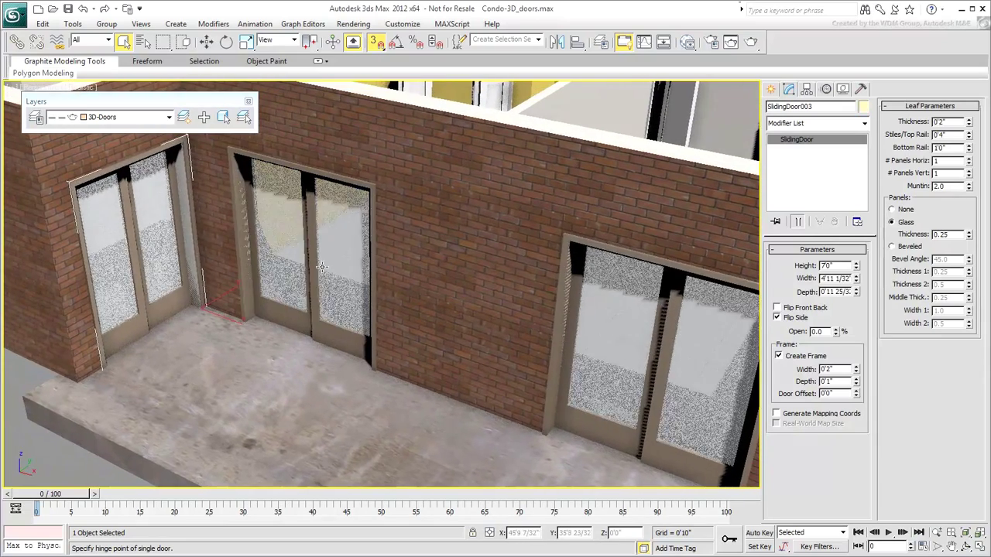
pyautogui.moveTo(385, 300); pyautogui.dragTo(415, 357, button='middle')
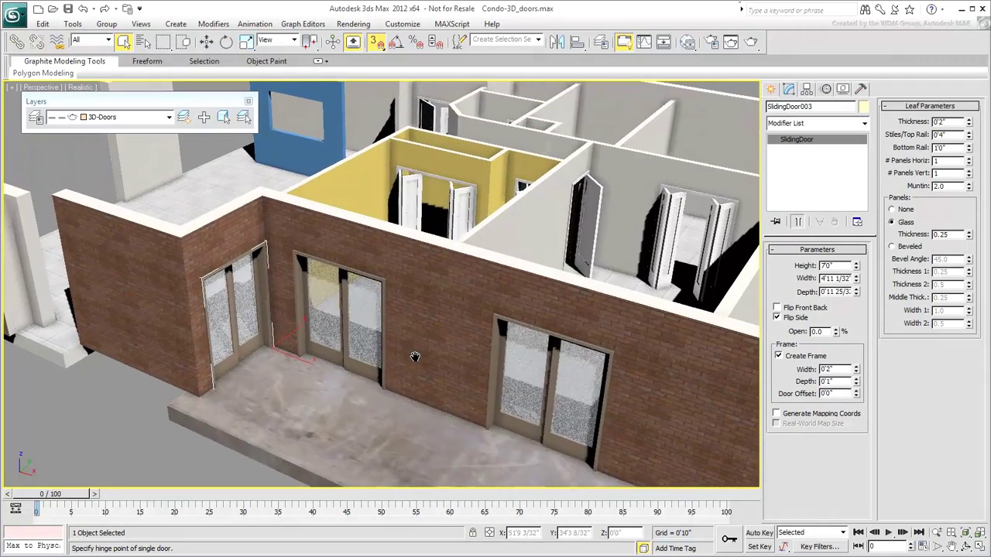